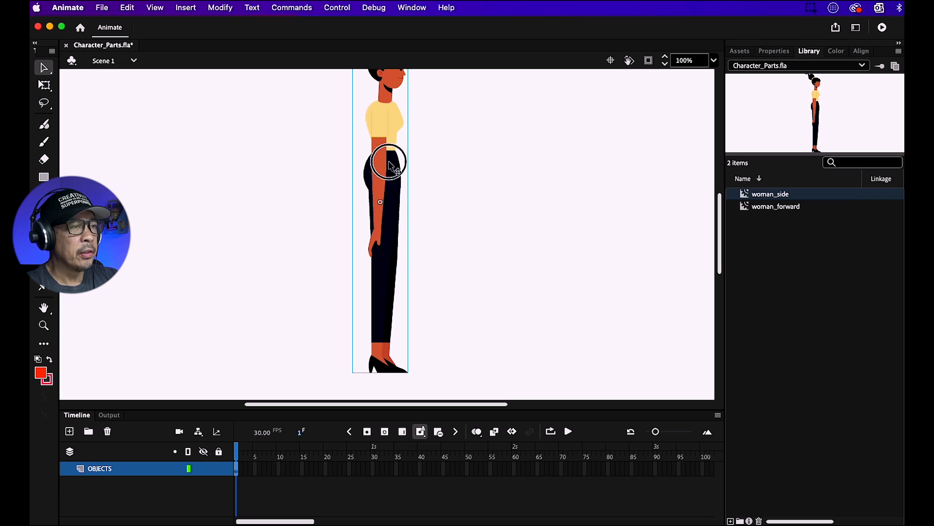
Open the side-view woman's symbol on the stage for editing
{"action": "left_click", "coordinate": [714, 61]}
{"action": "left_click", "coordinate": [728, 148]}
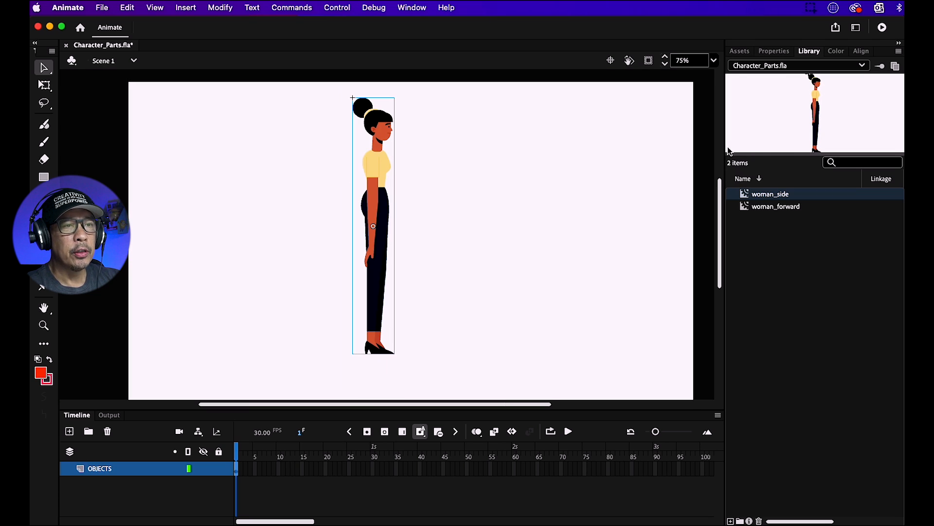
{"action": "scroll", "coordinate": [720, 237], "scroll_direction": "down", "scroll_amount": 2}
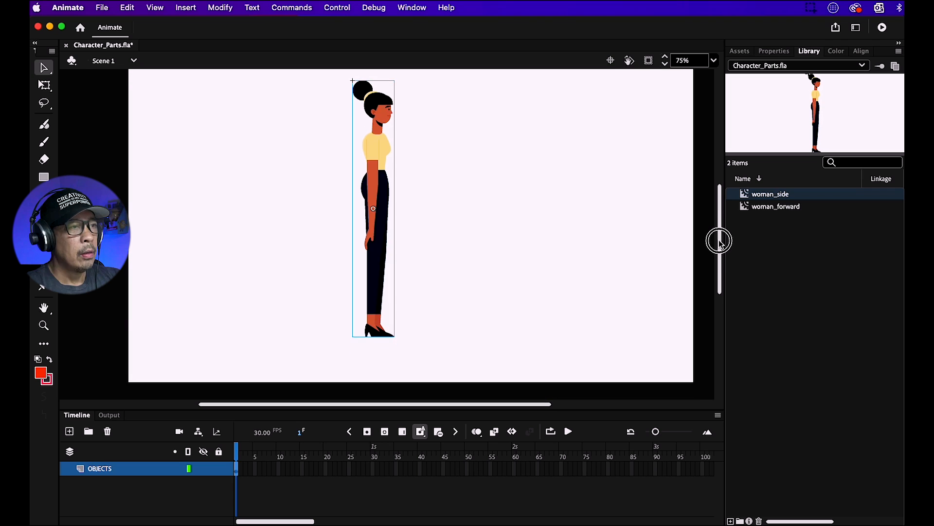
{"action": "double_click", "coordinate": [378, 237]}
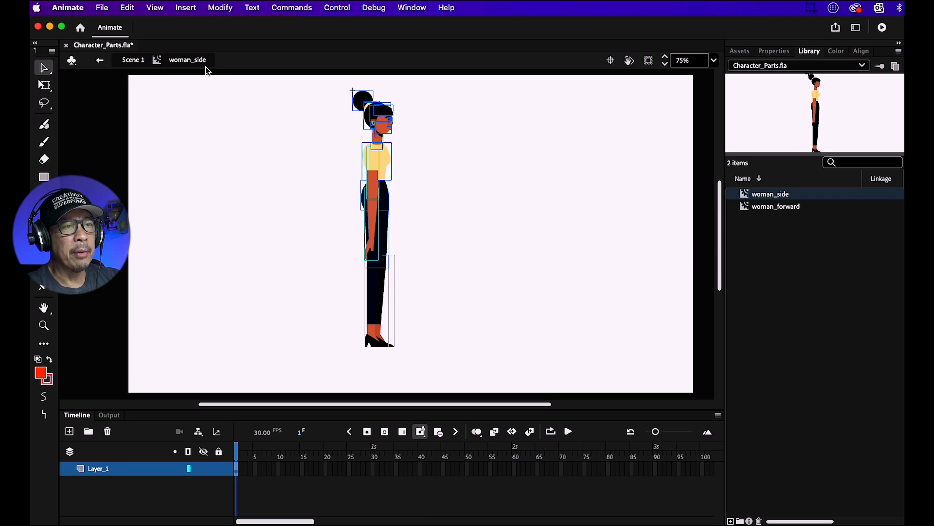
Examine how the woman's artwork is divided into separate head, arm and leg pieces
{"action": "left_click", "coordinate": [437, 244]}
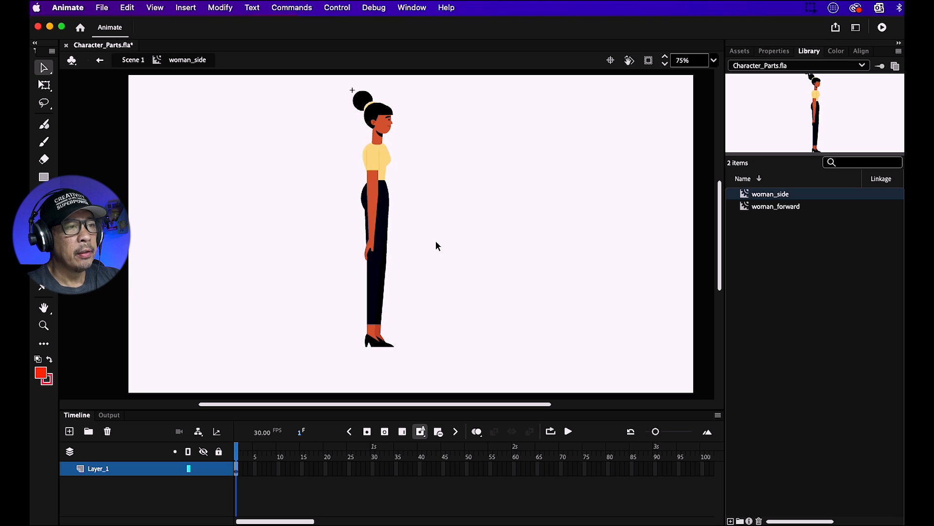
{"action": "left_click", "coordinate": [379, 106]}
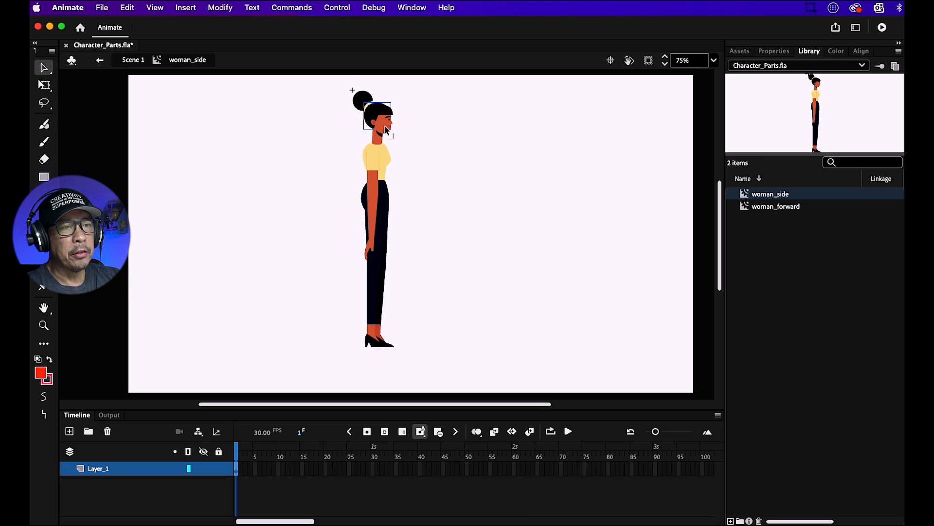
{"action": "left_click", "coordinate": [377, 166]}
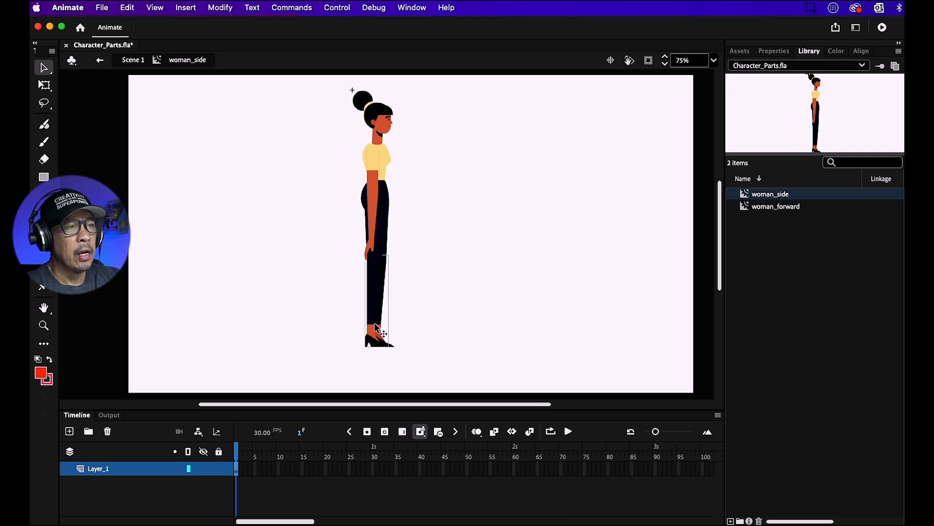
{"action": "left_click", "coordinate": [374, 250]}
{"action": "left_click", "coordinate": [428, 215]}
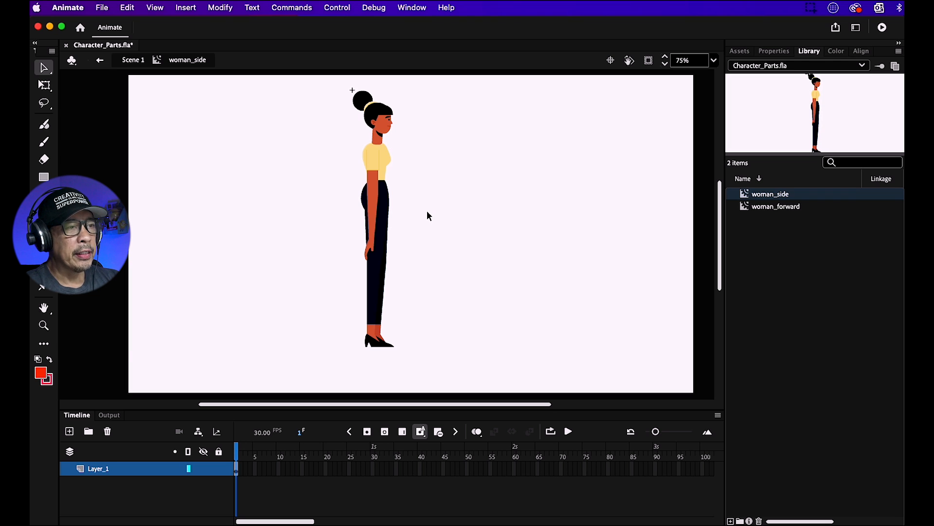
Convert the woman's upper arm and forearm together into a Movie Clip symbol named arm
{"action": "left_click", "coordinate": [372, 161]}
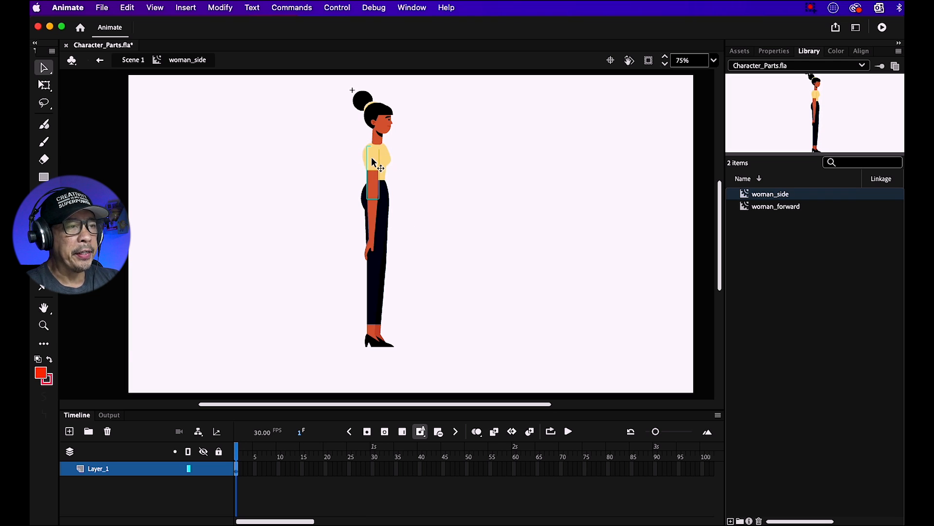
{"action": "left_click", "coordinate": [373, 221], "text": "shift"}
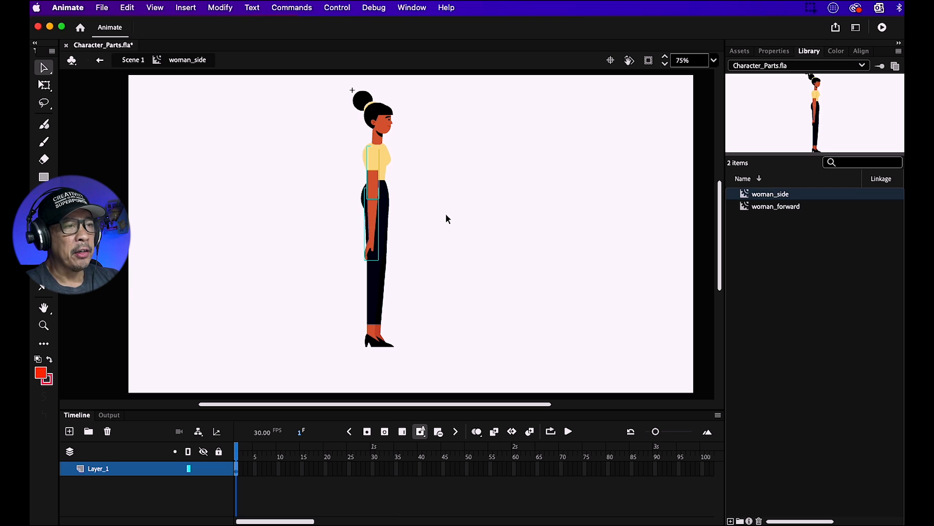
{"action": "left_click", "coordinate": [224, 7]}
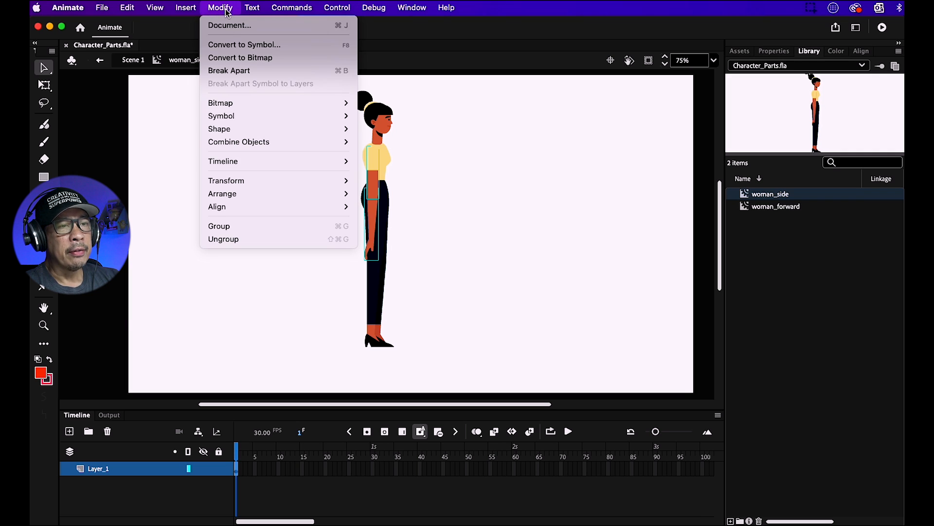
{"action": "left_click", "coordinate": [232, 48]}
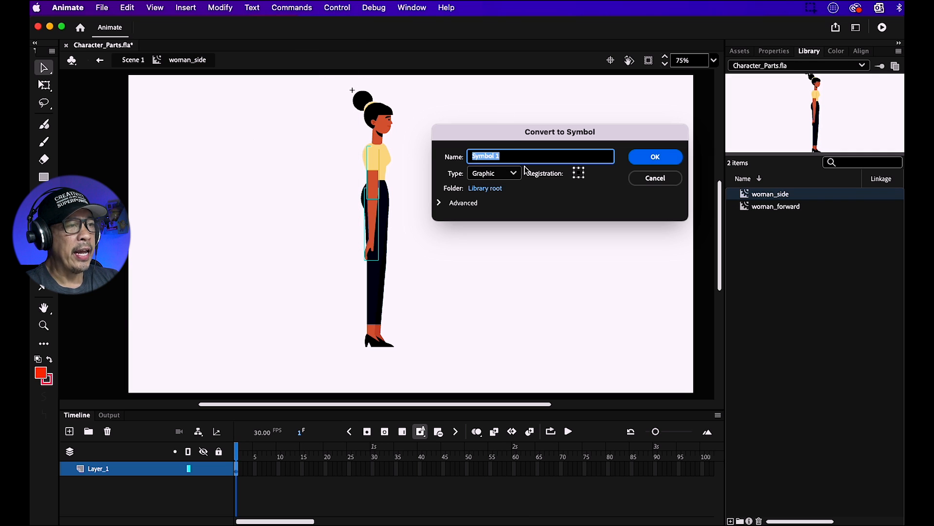
{"action": "type", "text": "arm"}
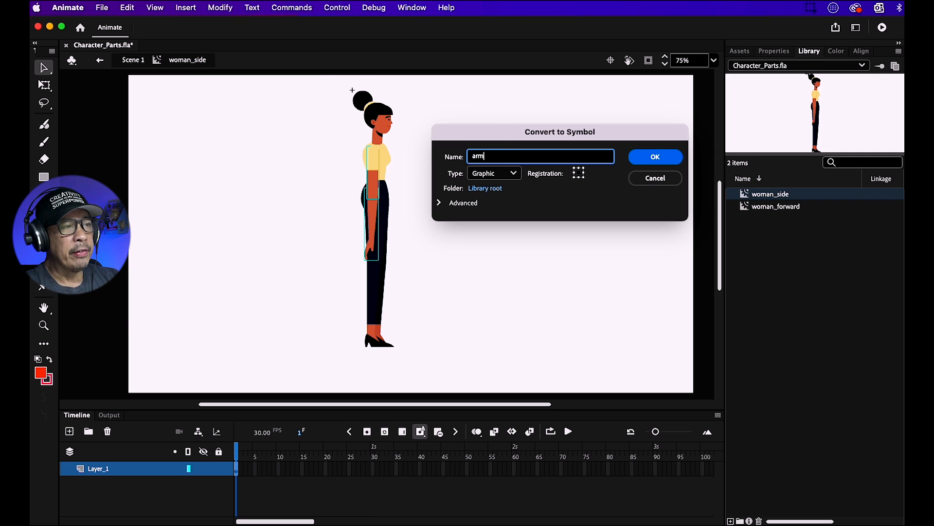
{"action": "left_click", "coordinate": [508, 173]}
{"action": "left_click", "coordinate": [505, 186]}
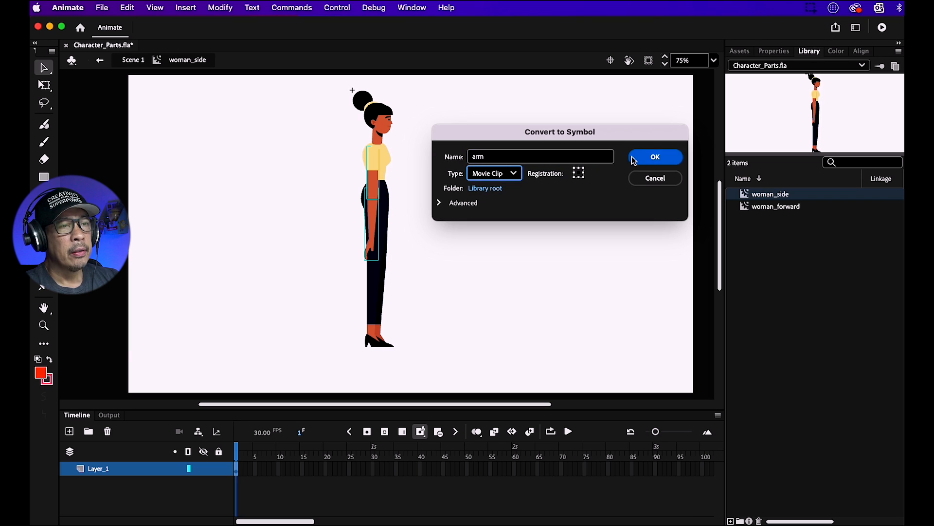
{"action": "left_click", "coordinate": [650, 157]}
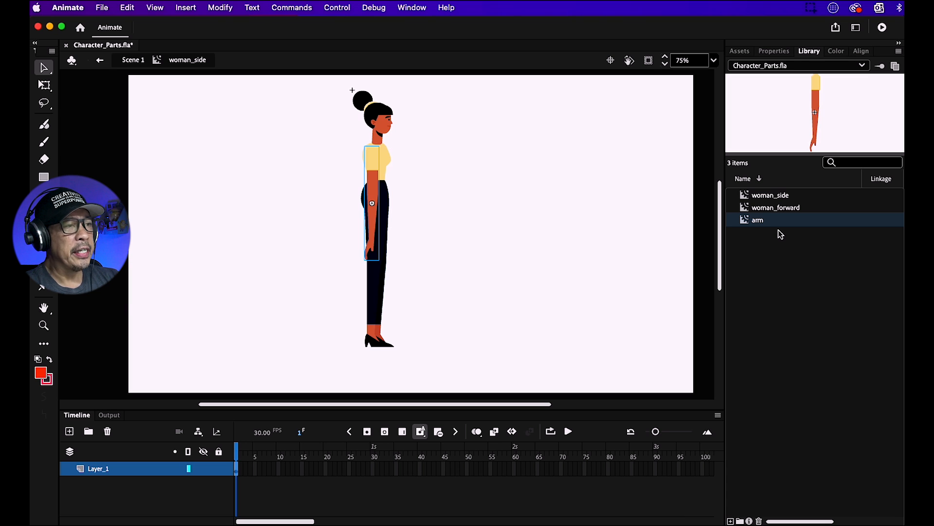
Move the arm clip to the left of the body and the near leg's upper and lower pieces to its right
{"action": "left_click_drag", "start_coordinate": [372, 161], "coordinate": [296, 159]}
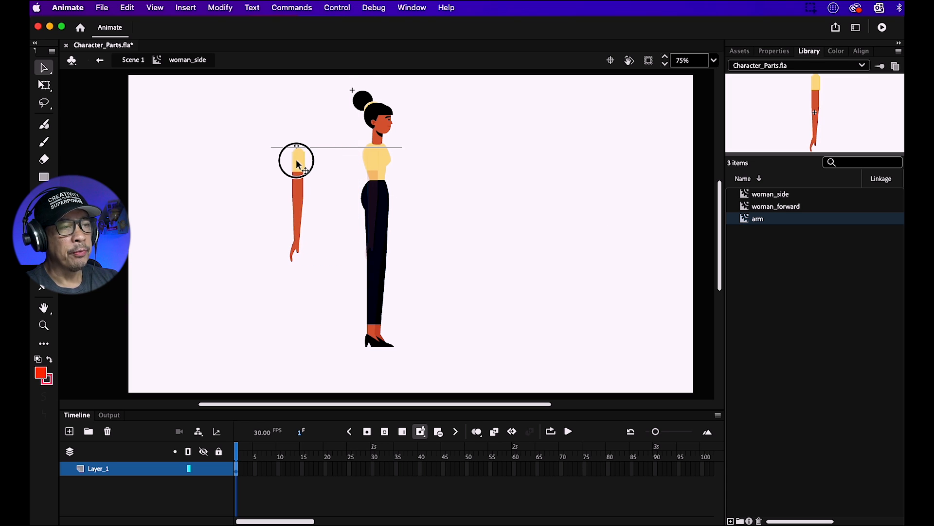
{"action": "left_click", "coordinate": [489, 198]}
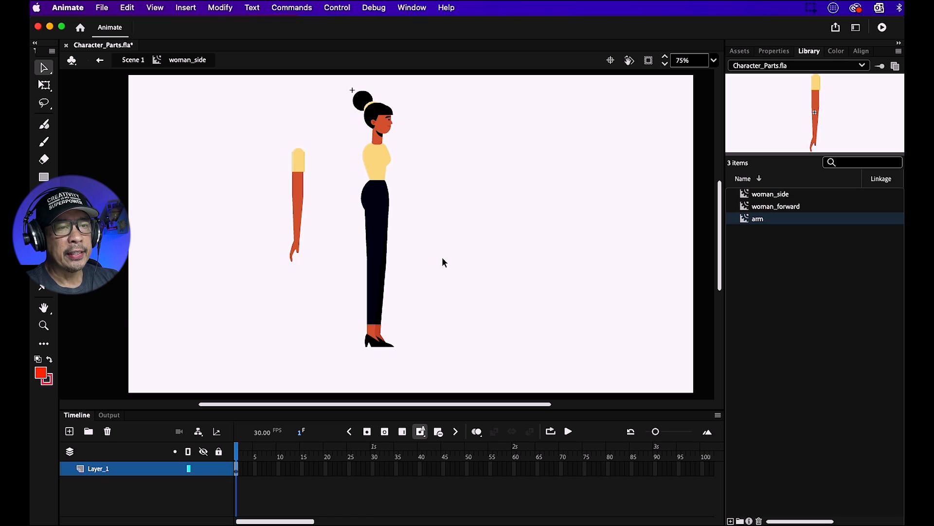
{"action": "left_click", "coordinate": [383, 221]}
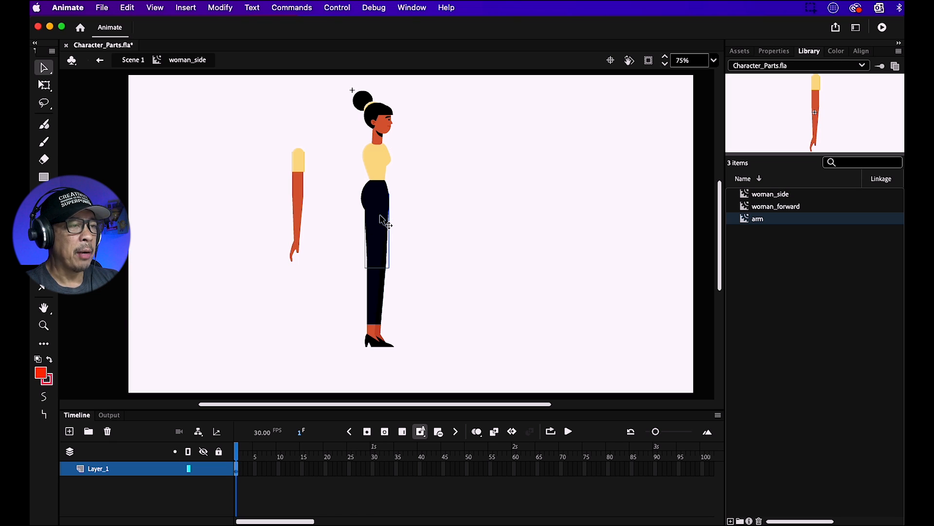
{"action": "left_click", "coordinate": [376, 297], "text": "shift"}
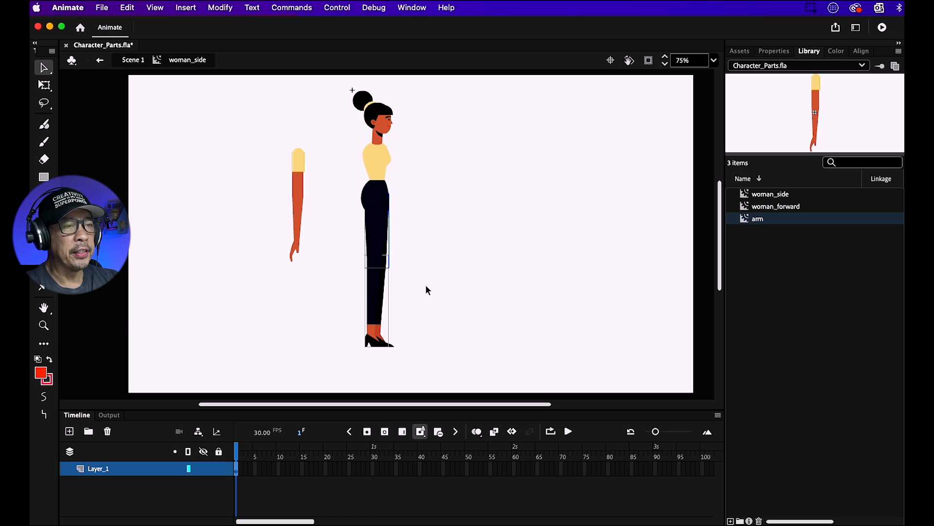
{"action": "left_click_drag", "start_coordinate": [386, 292], "coordinate": [446, 291]}
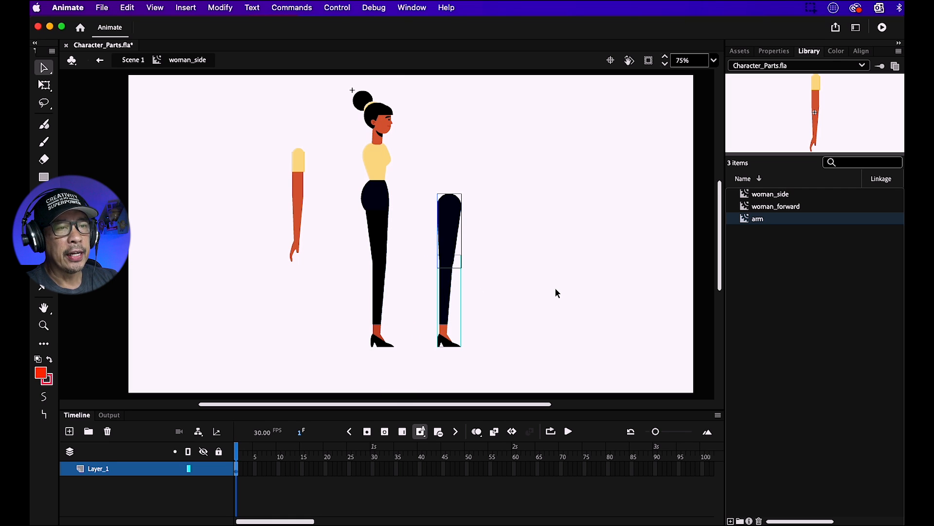
Convert the separated upper and lower leg pieces into a Movie Clip symbol named leg
{"action": "left_click", "coordinate": [228, 7]}
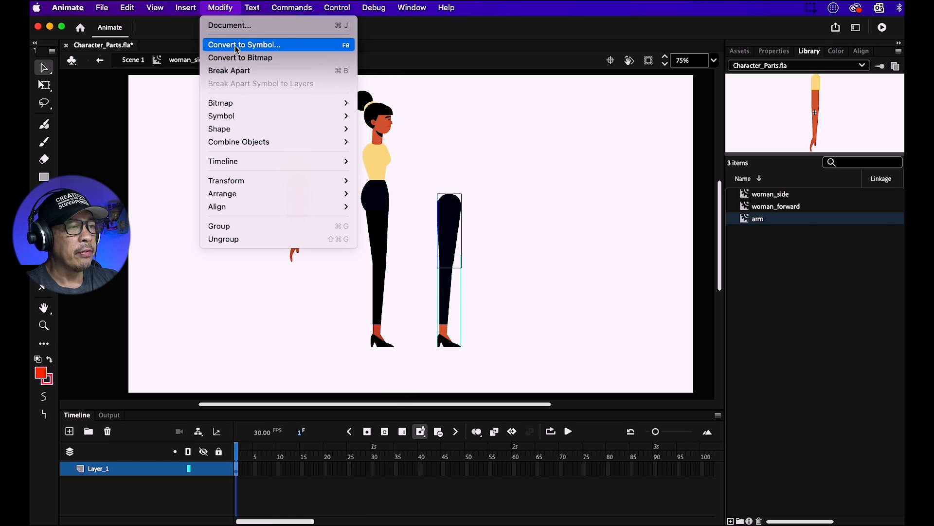
{"action": "left_click", "coordinate": [235, 45]}
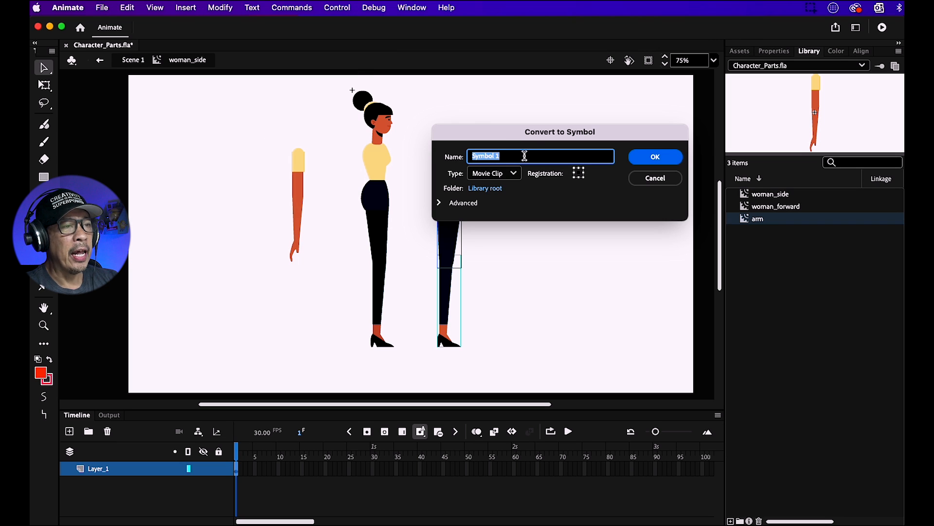
{"action": "key", "text": "BackSpace"}
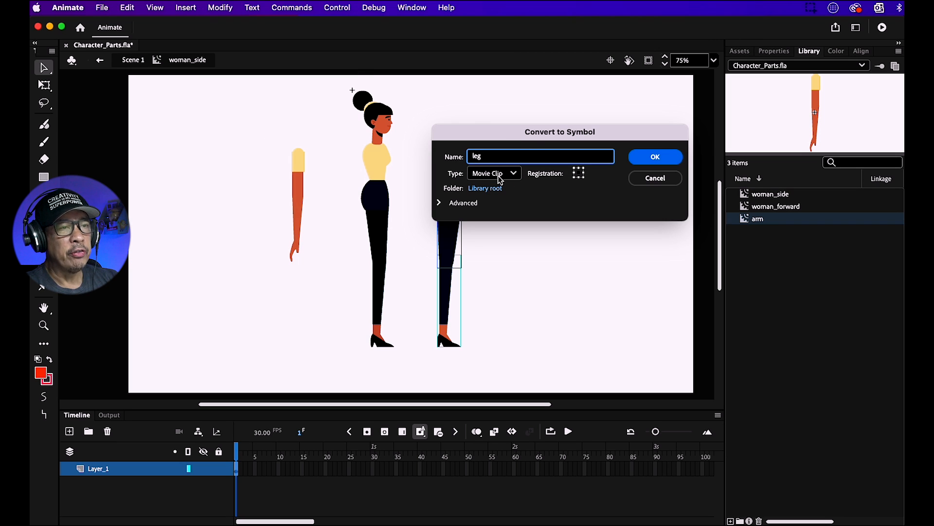
{"action": "left_click", "coordinate": [653, 157]}
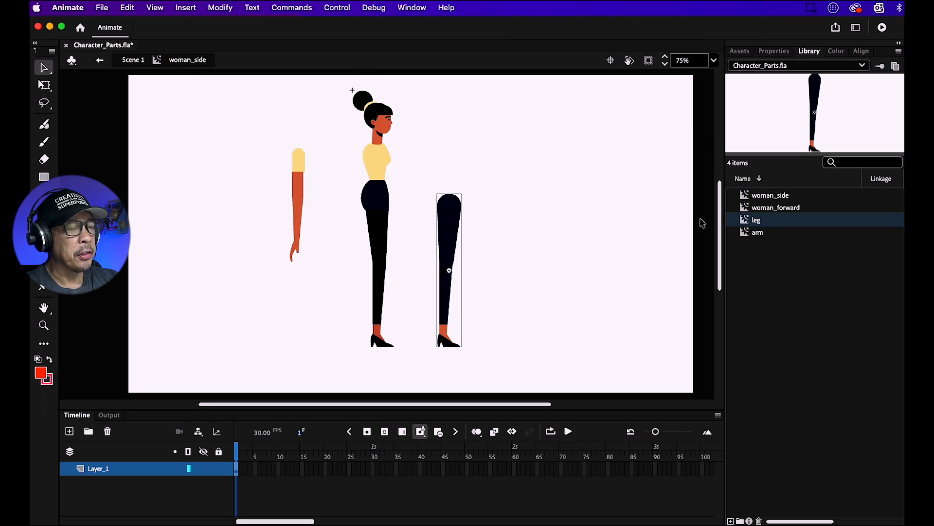
{"action": "left_click", "coordinate": [483, 213]}
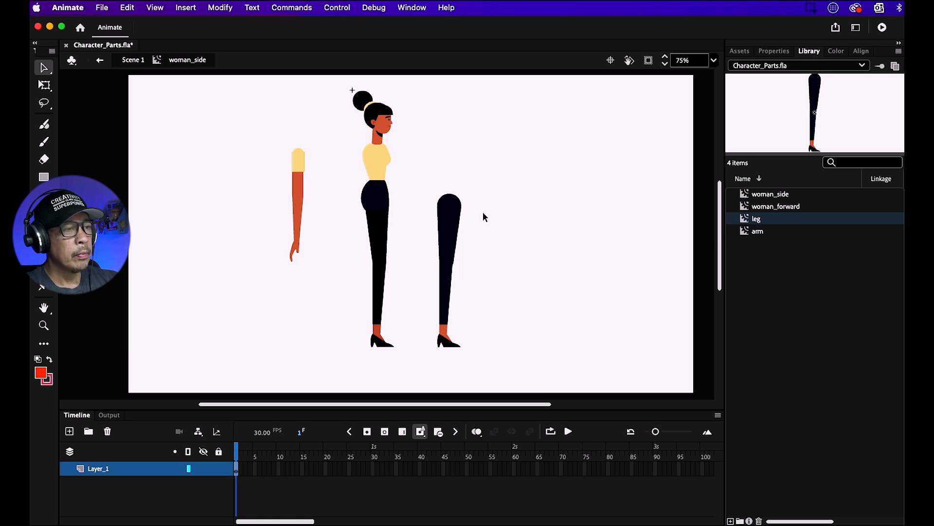
Convert the woman's head, torso and hip pieces together into a Movie Clip symbol named body
{"action": "left_click_drag", "start_coordinate": [332, 85], "coordinate": [412, 189]}
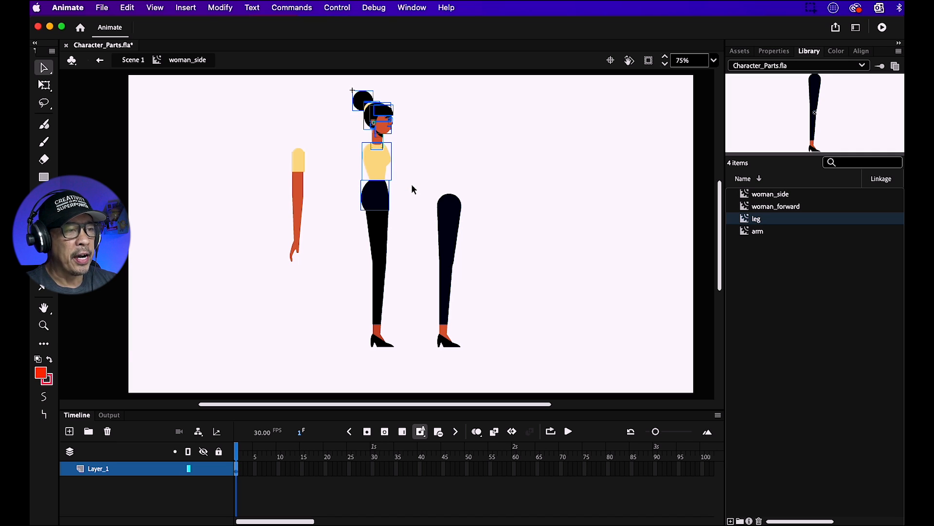
{"action": "left_click", "coordinate": [222, 9]}
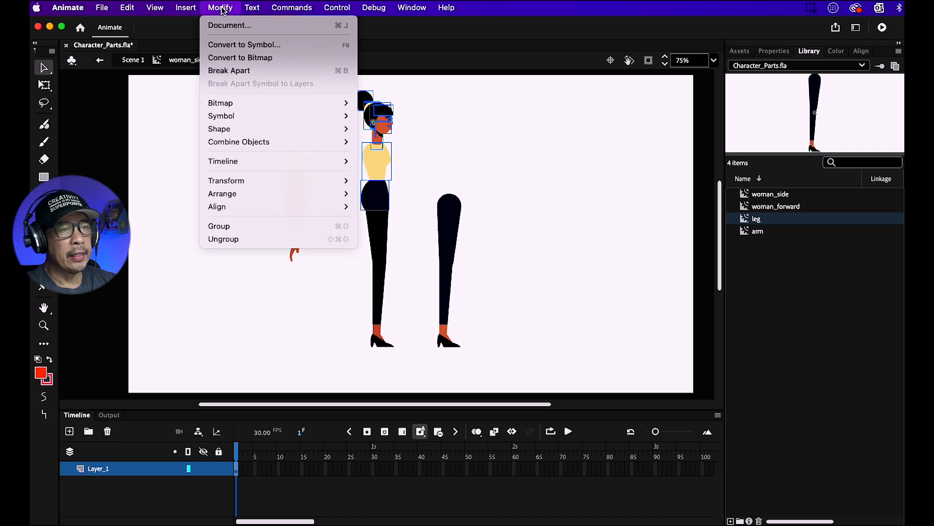
{"action": "left_click", "coordinate": [227, 44]}
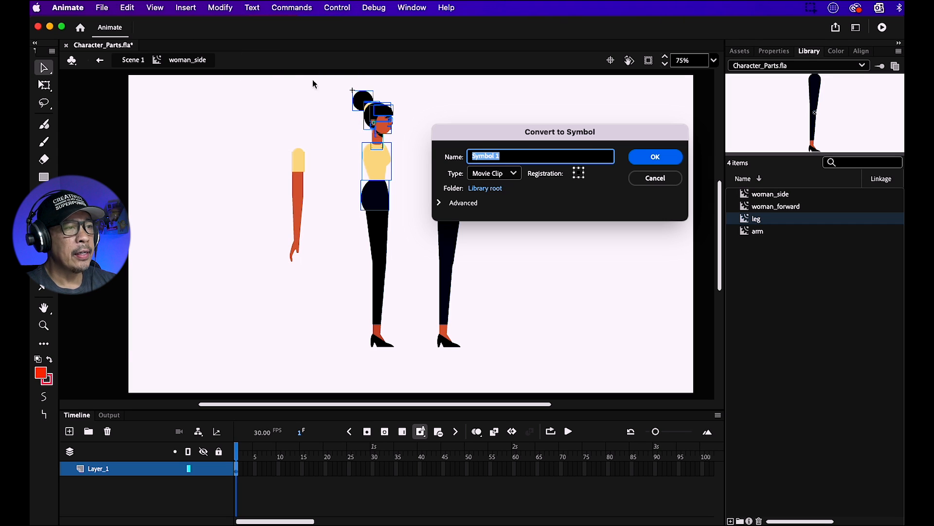
{"action": "key", "text": "BackSpace"}
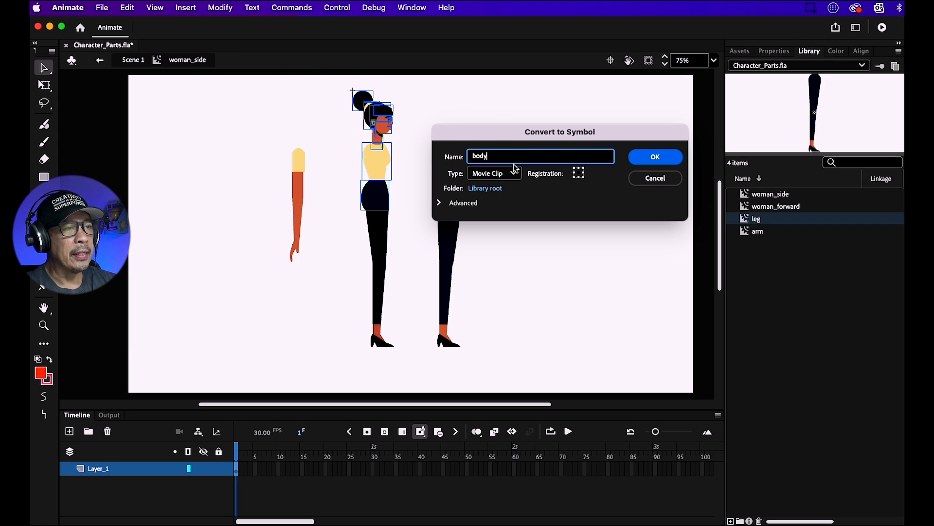
{"action": "left_click", "coordinate": [657, 158]}
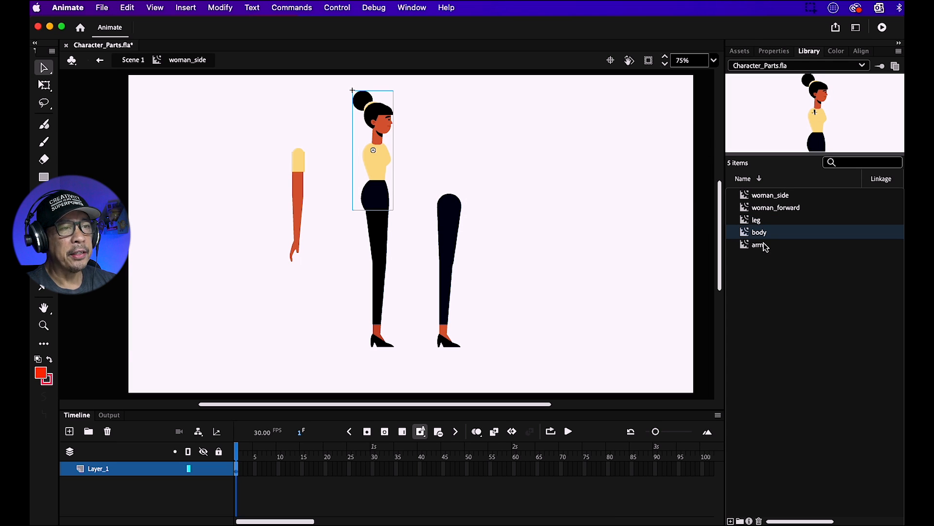
Return to Scene 1 and delete the woman's symbol instance from the stage
{"action": "left_click", "coordinate": [133, 65]}
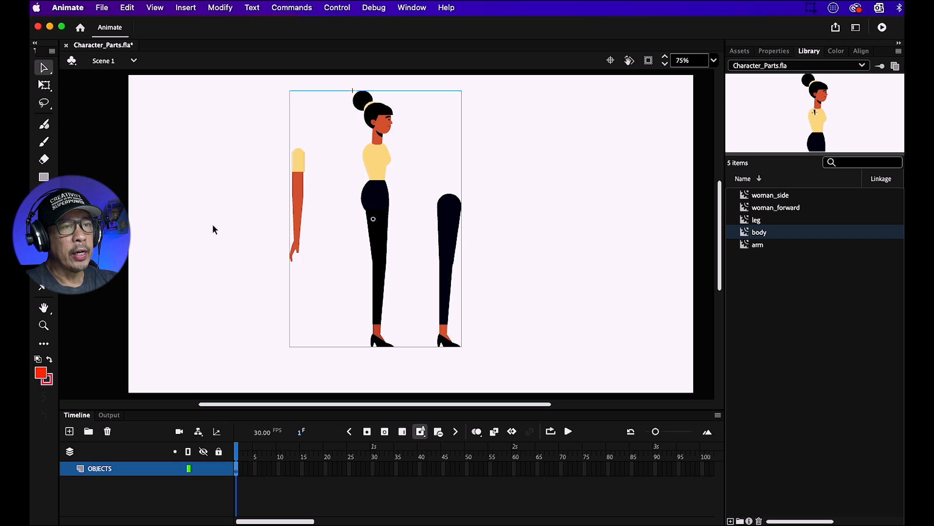
{"action": "left_click", "coordinate": [557, 209]}
{"action": "left_click", "coordinate": [377, 202]}
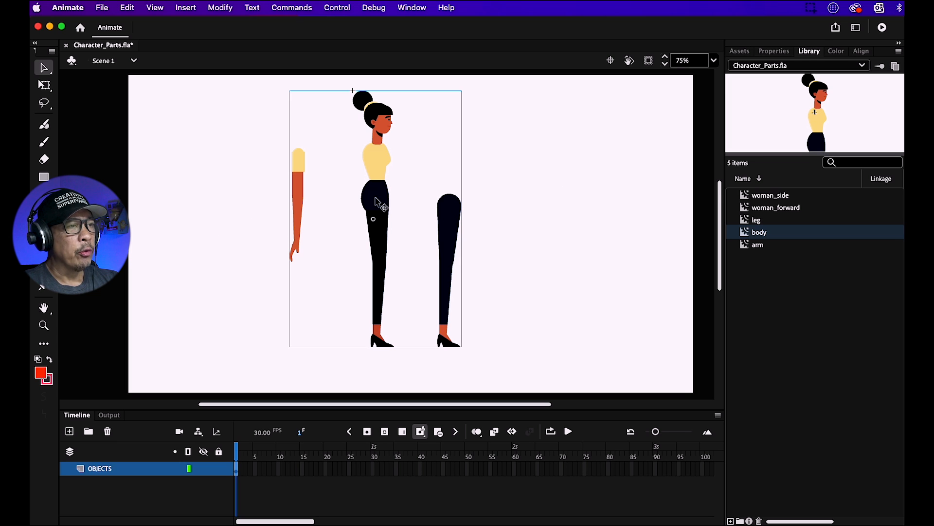
{"action": "key", "text": "Delete"}
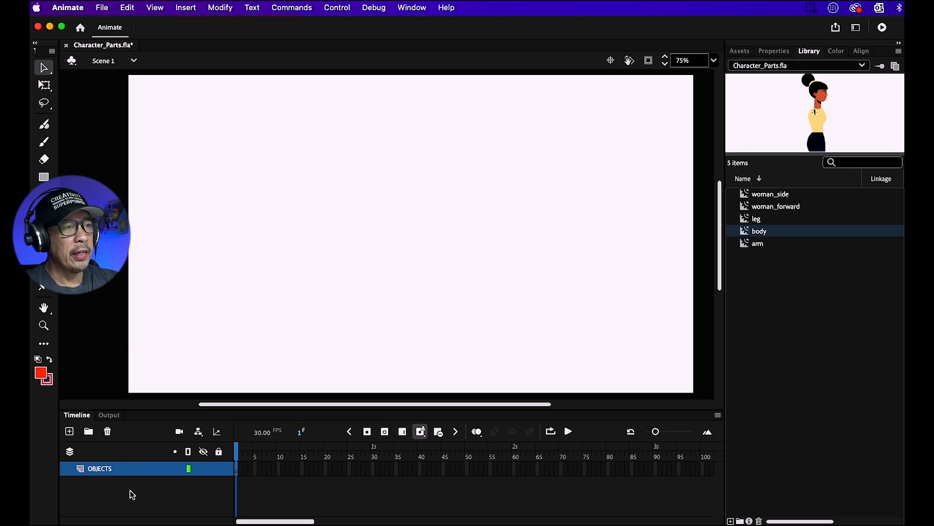
Add five new layers above the OBJECTS layer and enlarge the timeline to show them all
{"action": "left_click", "coordinate": [70, 431]}
{"action": "left_click", "coordinate": [70, 431]}
{"action": "left_click", "coordinate": [69, 431]}
{"action": "left_click", "coordinate": [70, 431]}
{"action": "left_click", "coordinate": [70, 431]}
{"action": "left_click_drag", "start_coordinate": [298, 411], "coordinate": [297, 373]}
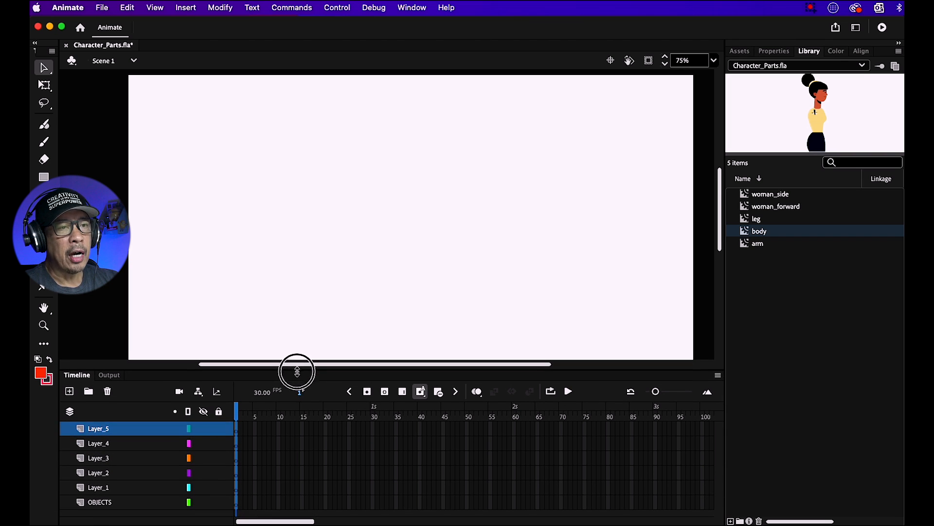
Delete the OBJECTS layer and make Layer_5 the active layer
{"action": "left_click", "coordinate": [90, 504]}
{"action": "left_click", "coordinate": [109, 394]}
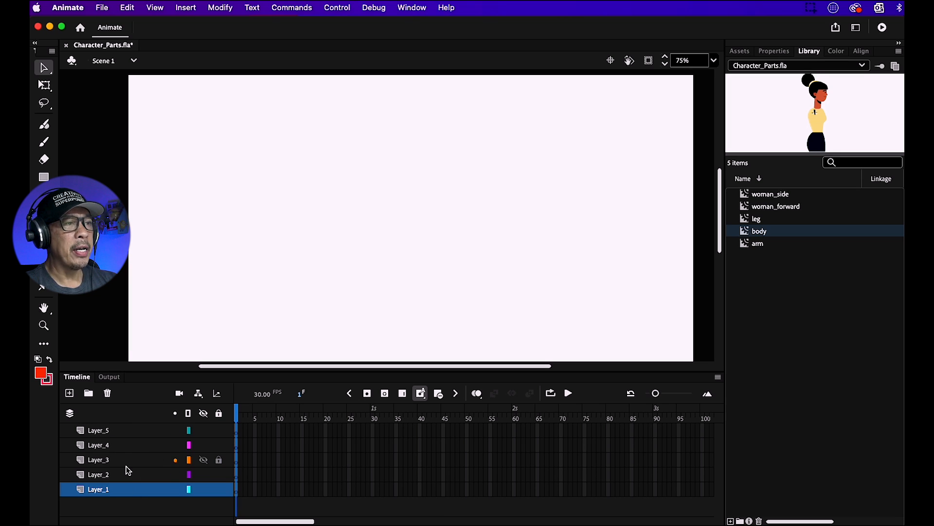
{"action": "left_click", "coordinate": [135, 431]}
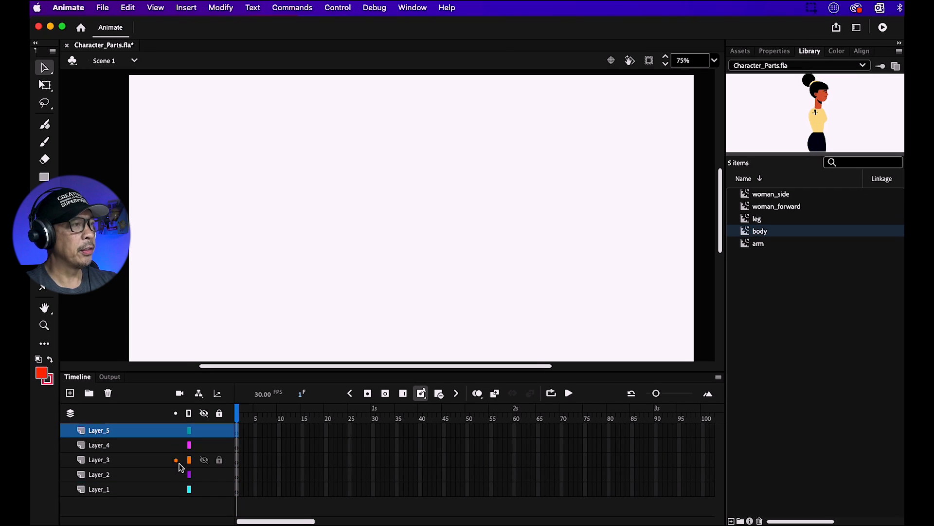
Rename Layer_5 to Right_Arm and Layer_4 to Right_Leg
{"action": "double_click", "coordinate": [100, 431]}
{"action": "type", "text": "Re"}
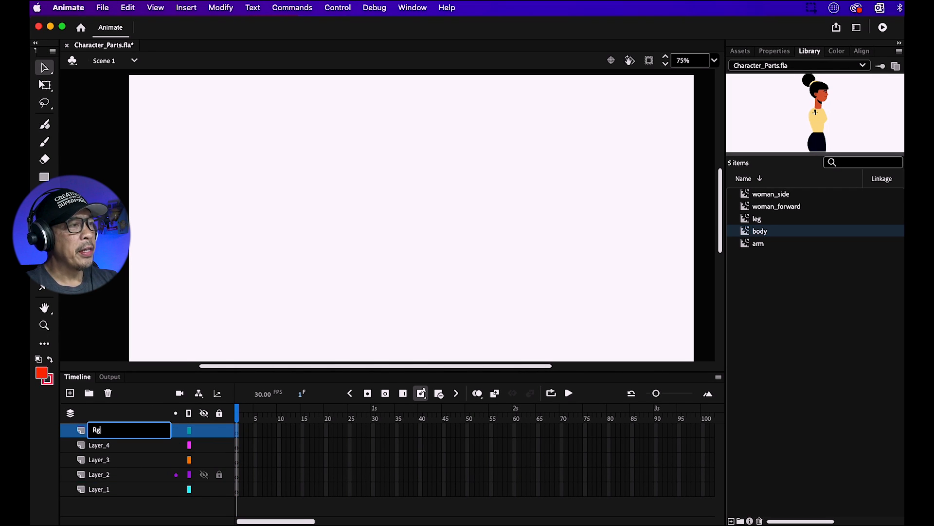
{"action": "type", "text": "ght_Arm"}
{"action": "left_click", "coordinate": [106, 445]}
{"action": "double_click", "coordinate": [105, 444]}
{"action": "type", "text": "Right_Leg"}
Rename the remaining three layers, Layer_3, Layer_2 and Layer_1, to Body, Left_Leg and Left_Arm respectively
{"action": "double_click", "coordinate": [99, 459]}
{"action": "type", "text": "B"}
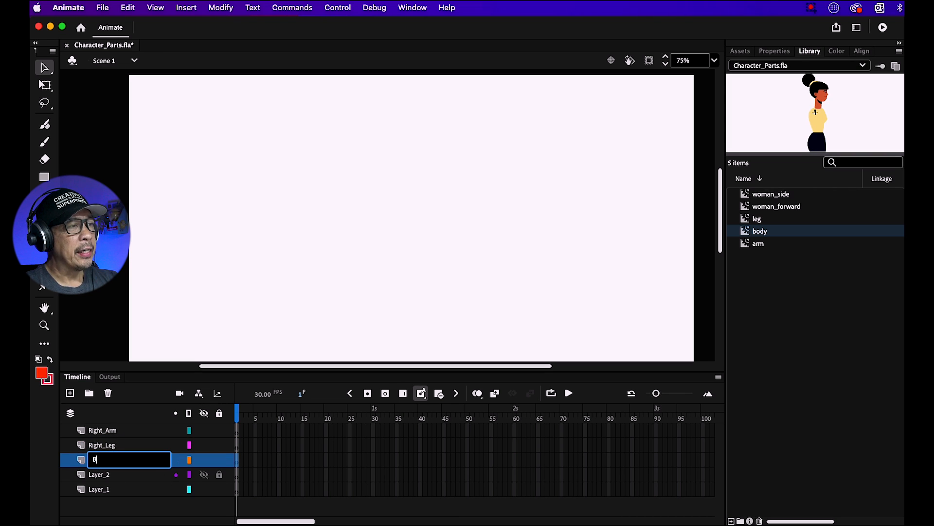
{"action": "type", "text": "ody"}
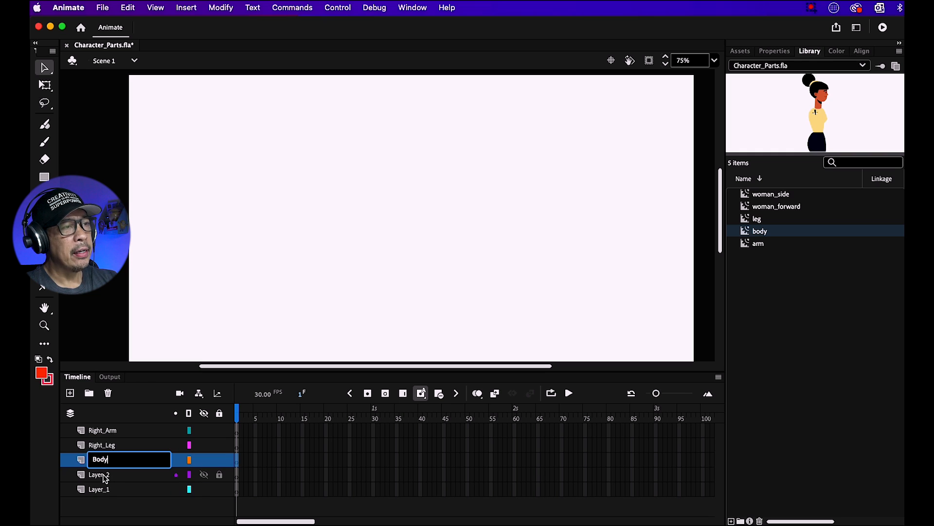
{"action": "double_click", "coordinate": [105, 475]}
{"action": "type", "text": "Left_Leg"}
{"action": "double_click", "coordinate": [100, 489]}
{"action": "type", "text": "Le"}
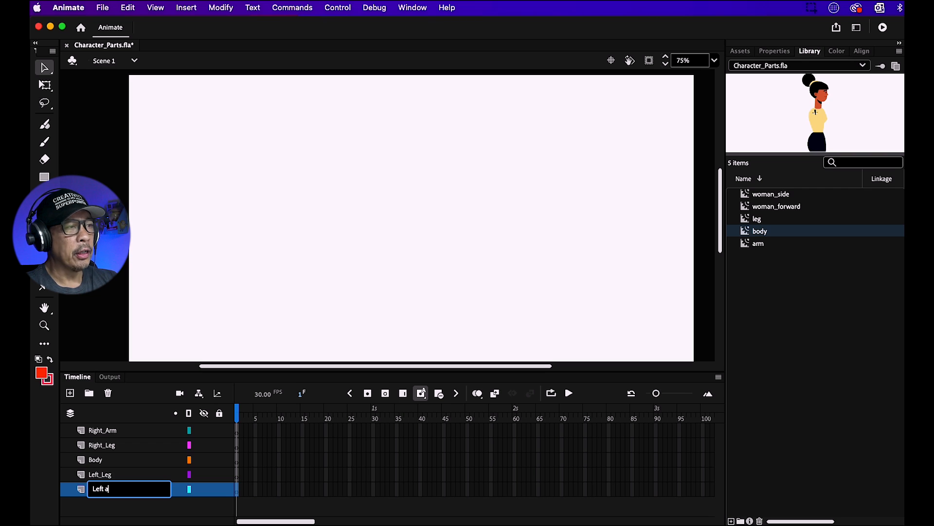
{"action": "left_click", "coordinate": [234, 333]}
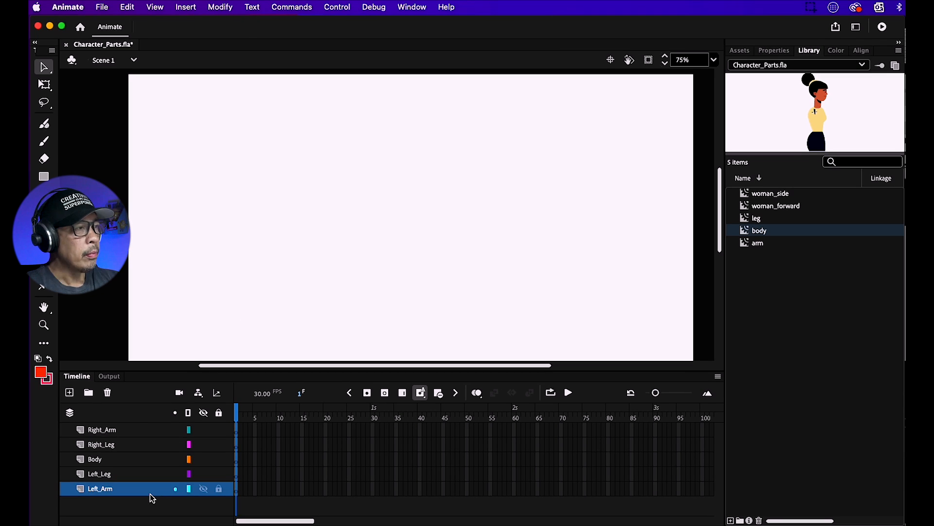
Place an arm instance on the Right_Arm layer and a leg instance on the Right_Leg layer, near the middle of the stage
{"action": "left_click", "coordinate": [140, 432]}
{"action": "left_click_drag", "start_coordinate": [760, 245], "coordinate": [418, 231]}
{"action": "left_click_drag", "start_coordinate": [414, 194], "coordinate": [387, 194]}
{"action": "left_click", "coordinate": [118, 444]}
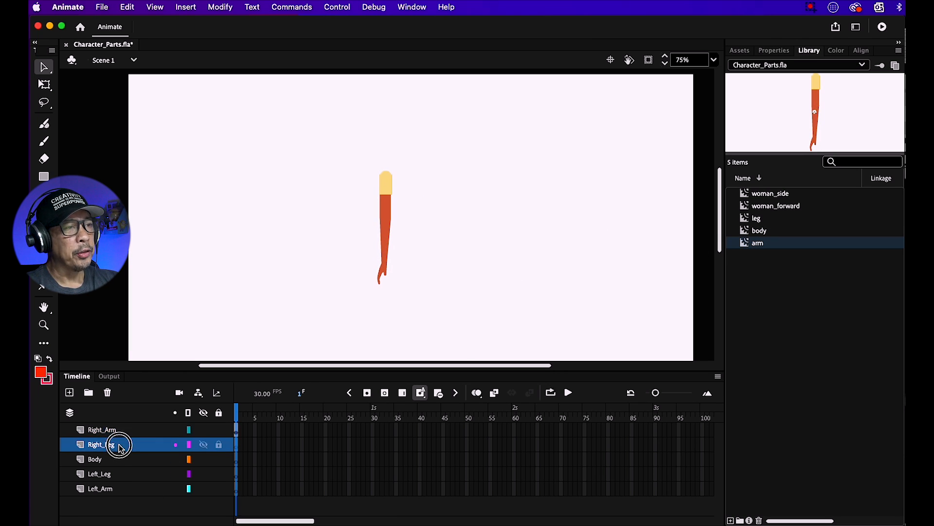
{"action": "left_click", "coordinate": [740, 225]}
{"action": "left_click_drag", "start_coordinate": [740, 225], "coordinate": [451, 228]}
{"action": "left_click_drag", "start_coordinate": [444, 188], "coordinate": [407, 212]}
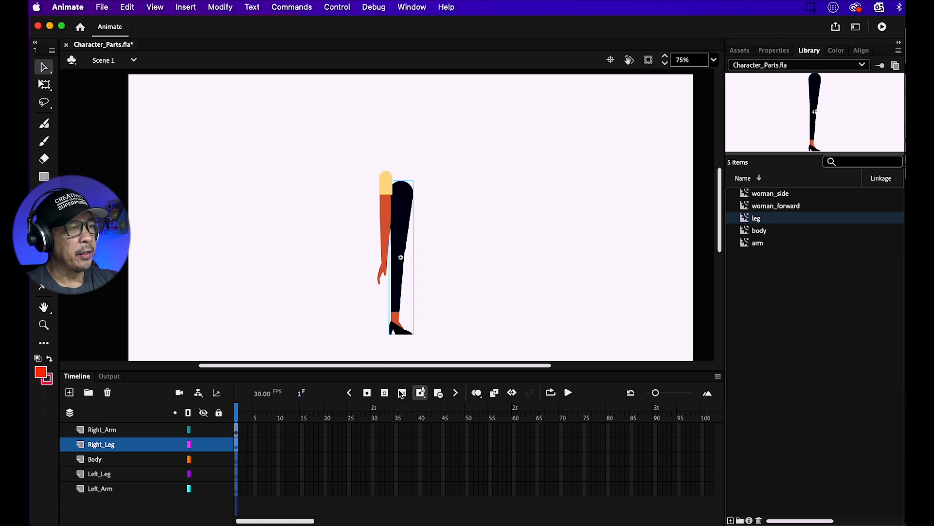
Place the body symbol above the leg on the Body layer and a second leg instance on the Left_Leg layer
{"action": "left_click", "coordinate": [105, 458]}
{"action": "left_click_drag", "start_coordinate": [764, 236], "coordinate": [402, 179]}
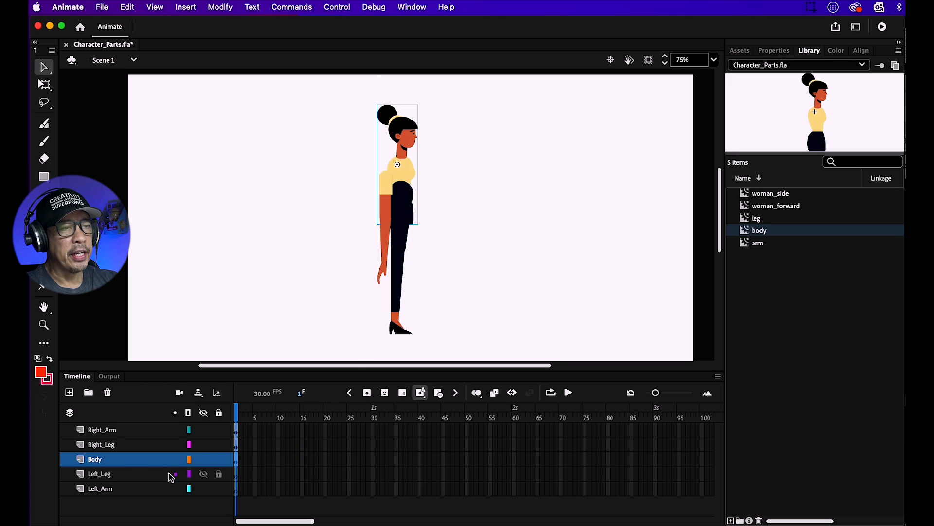
{"action": "left_click", "coordinate": [130, 474]}
{"action": "left_click_drag", "start_coordinate": [757, 218], "coordinate": [423, 200]}
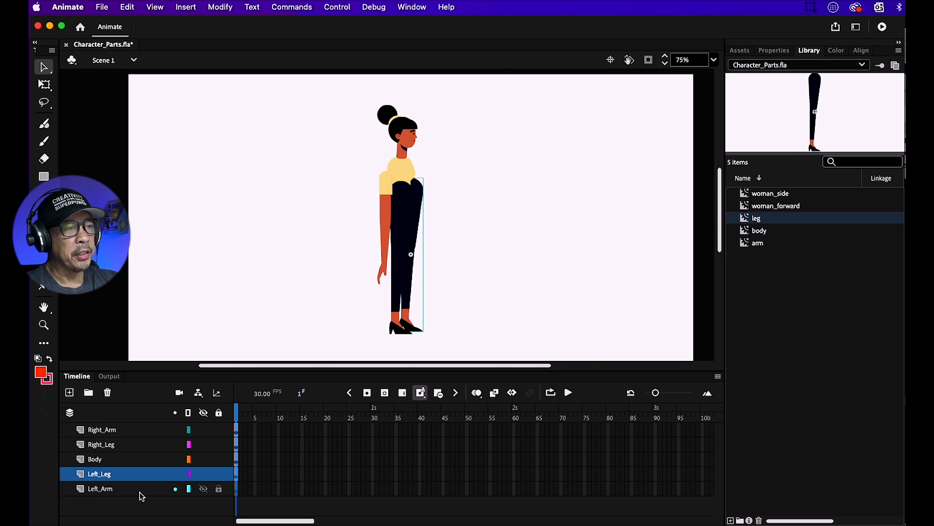
Place a second arm instance beside the body on the Left_Arm layer
{"action": "left_click", "coordinate": [141, 490]}
{"action": "left_click_drag", "start_coordinate": [759, 243], "coordinate": [452, 248]}
{"action": "left_click_drag", "start_coordinate": [453, 209], "coordinate": [435, 172]}
Move the body up onto the legs and align both arms and both legs with it to assemble the standing woman
{"action": "left_click_drag", "start_coordinate": [404, 141], "coordinate": [404, 122]}
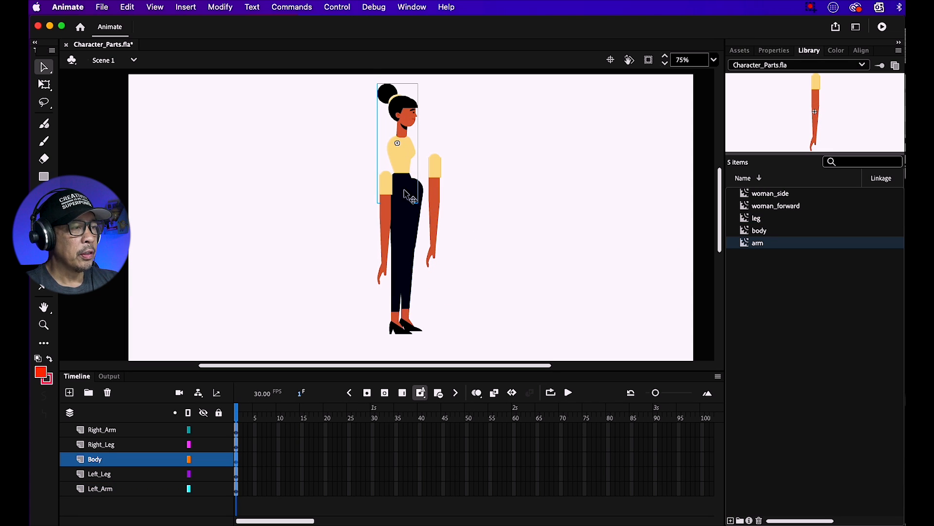
{"action": "left_click", "coordinate": [396, 222]}
{"action": "left_click_drag", "start_coordinate": [423, 198], "coordinate": [407, 156]}
{"action": "mouse_move", "coordinate": [426, 192]}
{"action": "left_mouse_down"}
{"action": "mouse_move", "coordinate": [412, 186]}
{"action": "mouse_move", "coordinate": [415, 194]}
{"action": "left_mouse_up"}
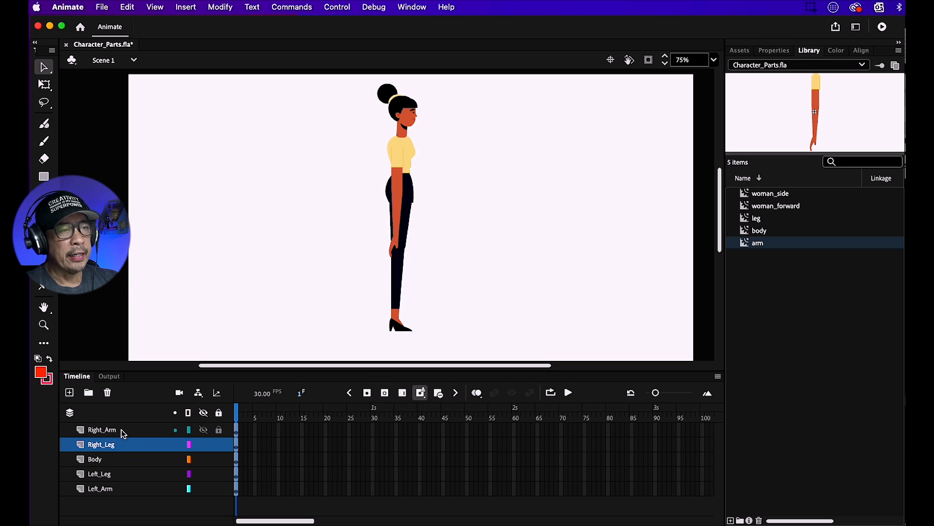
Lock and hide the Right_Leg, Body, Left_Leg and Left_Arm layers, leaving only Right_Arm visible and editable
{"action": "left_click", "coordinate": [219, 445]}
{"action": "left_click", "coordinate": [218, 459]}
{"action": "left_click", "coordinate": [219, 474]}
{"action": "left_click", "coordinate": [203, 488]}
{"action": "left_click", "coordinate": [204, 473]}
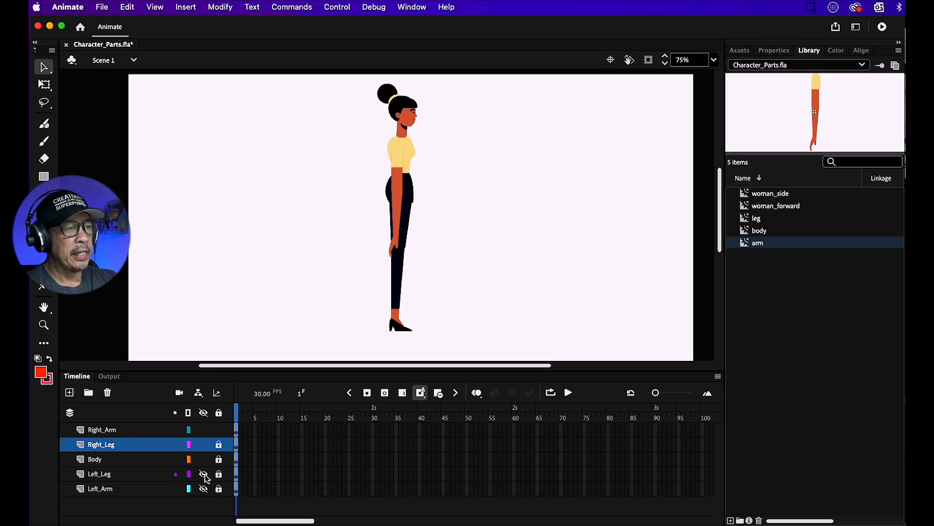
{"action": "left_click", "coordinate": [204, 459]}
{"action": "left_click", "coordinate": [203, 444]}
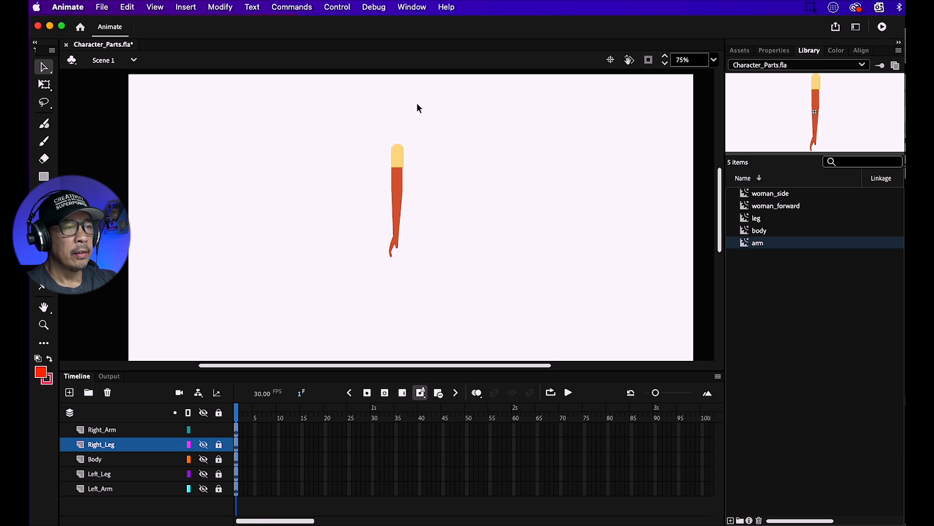
With Free Transform, move the right arm's pivot point to the shoulder and rotate the arm forward at frame 1
{"action": "left_click", "coordinate": [395, 154]}
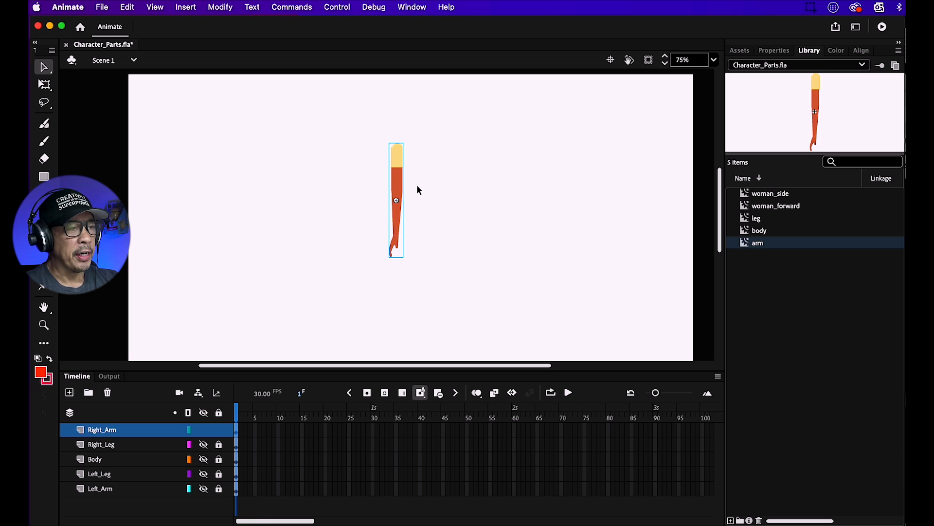
{"action": "left_click", "coordinate": [47, 84]}
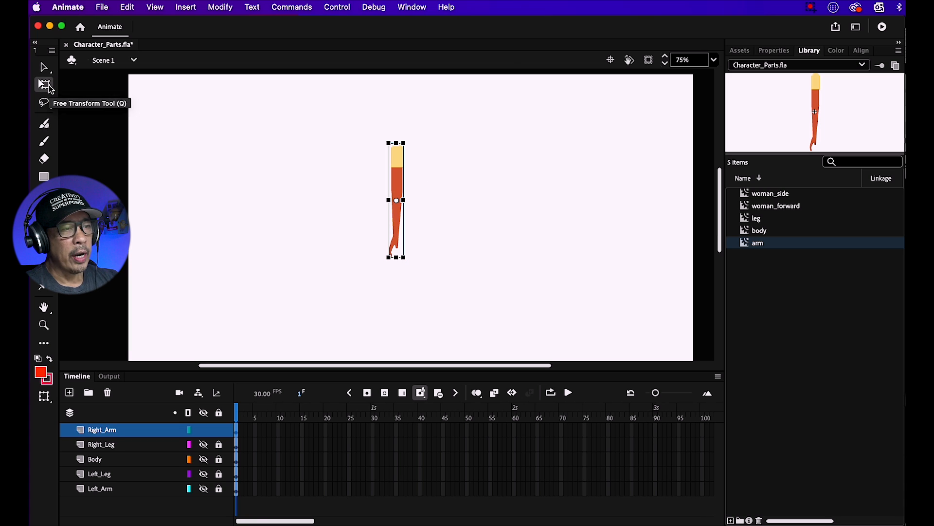
{"action": "left_click_drag", "start_coordinate": [397, 201], "coordinate": [397, 157]}
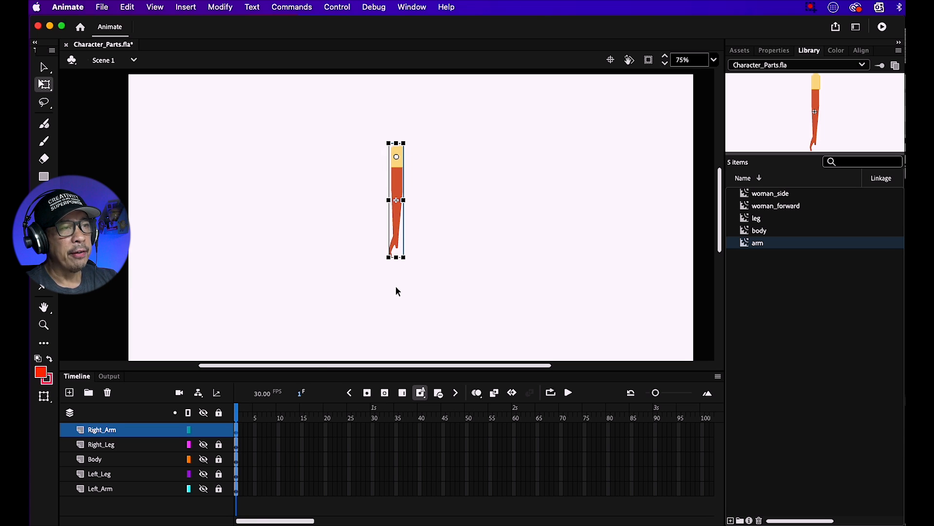
{"action": "left_click_drag", "start_coordinate": [409, 263], "coordinate": [430, 255]}
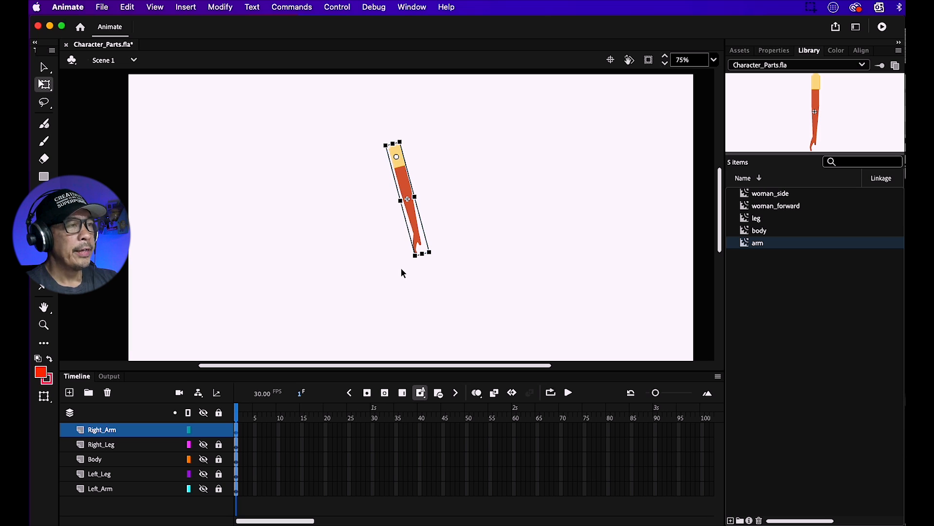
Insert a keyframe at frame 30 of the Right_Arm layer and rotate the arm backward there
{"action": "left_click", "coordinate": [375, 432]}
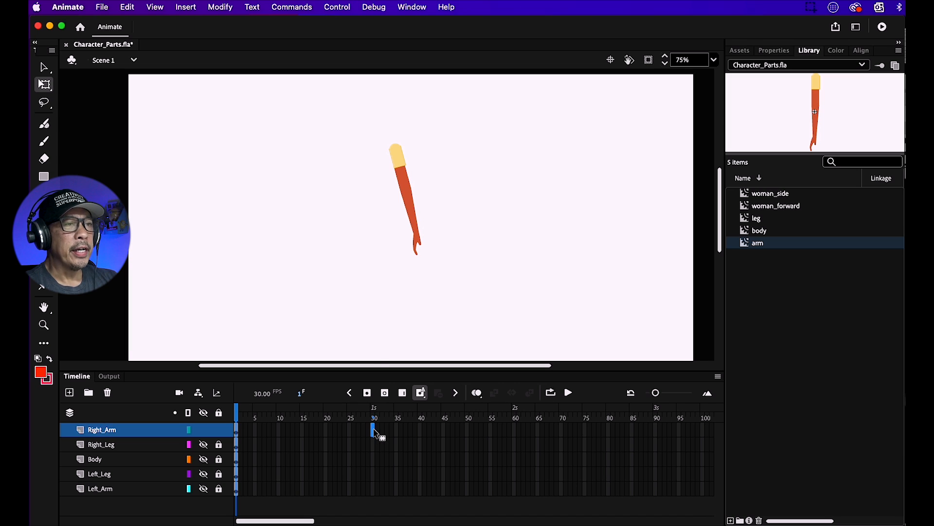
{"action": "left_click", "coordinate": [186, 6]}
{"action": "mouse_move", "coordinate": [200, 90]}
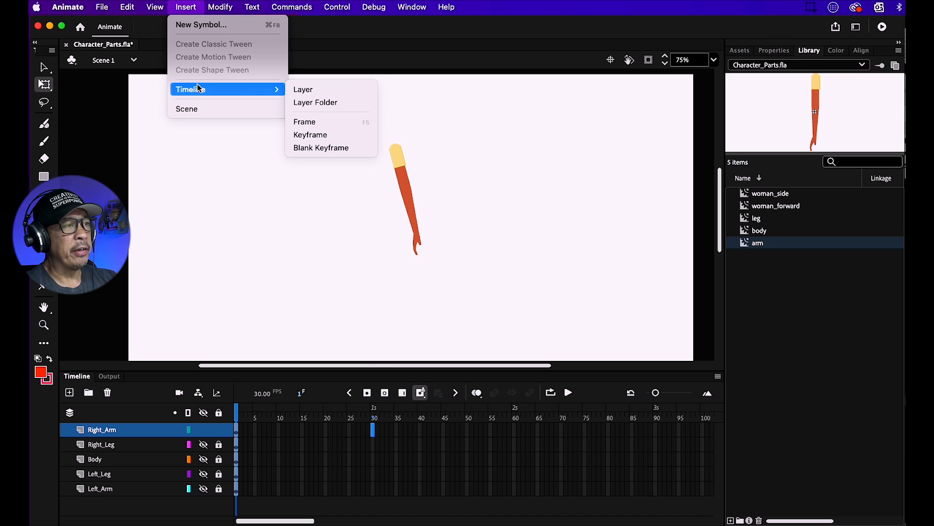
{"action": "left_click", "coordinate": [319, 136]}
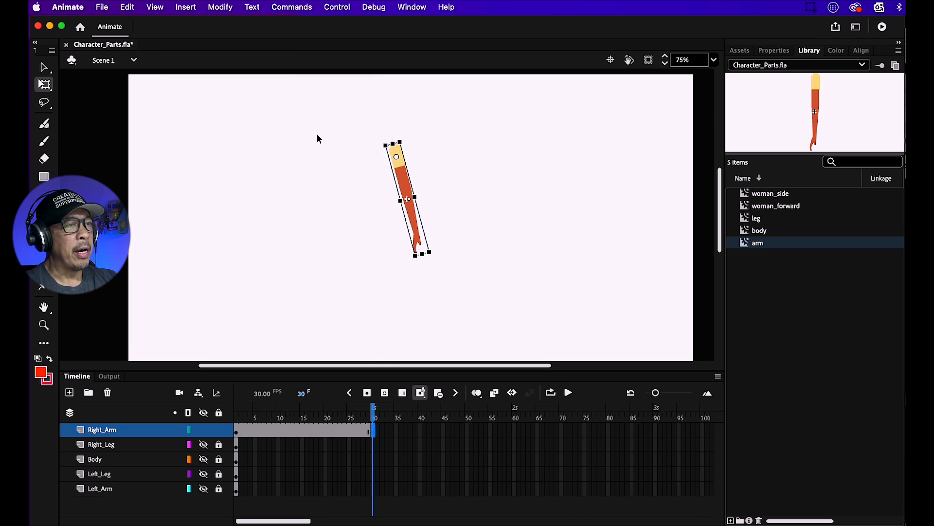
{"action": "right_click", "coordinate": [374, 431]}
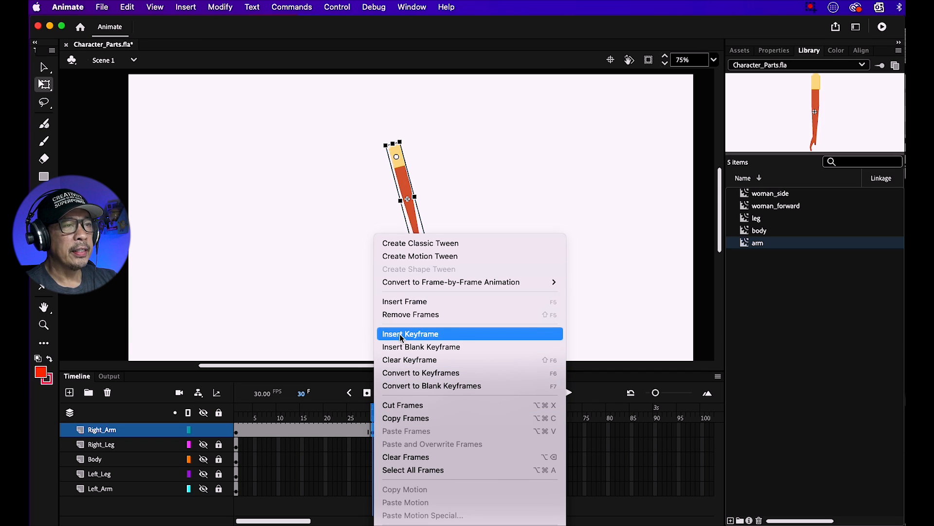
{"action": "left_click", "coordinate": [349, 336]}
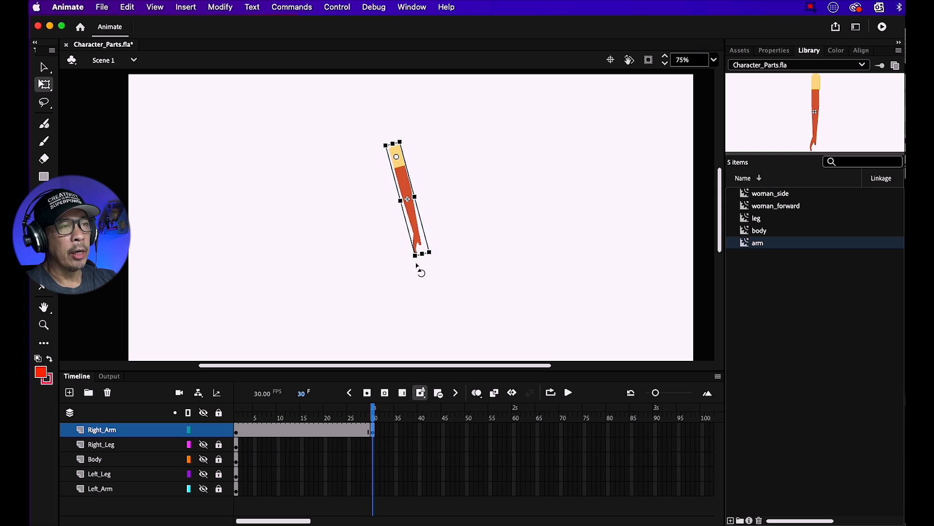
{"action": "left_click_drag", "start_coordinate": [419, 267], "coordinate": [369, 268]}
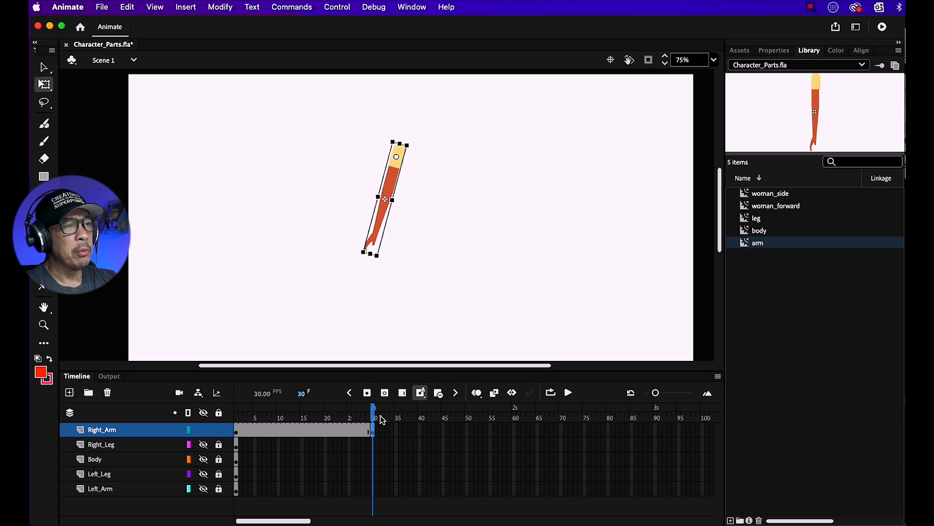
Create a classic tween between the Right_Arm keyframes and scrub back to frame 1 to preview the arm swing
{"action": "left_click_drag", "start_coordinate": [373, 409], "coordinate": [330, 431]}
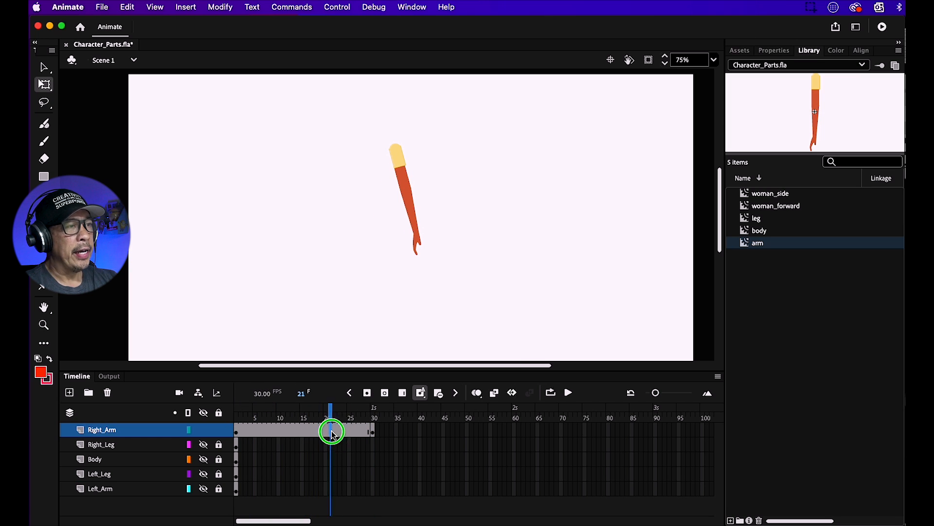
{"action": "right_click", "coordinate": [330, 431]}
{"action": "left_click", "coordinate": [411, 244]}
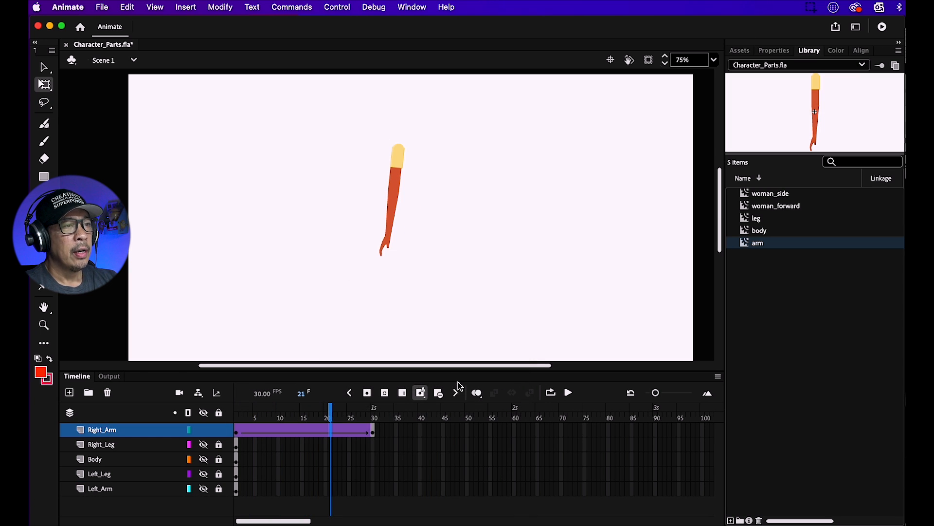
{"action": "left_click_drag", "start_coordinate": [330, 413], "coordinate": [236, 417]}
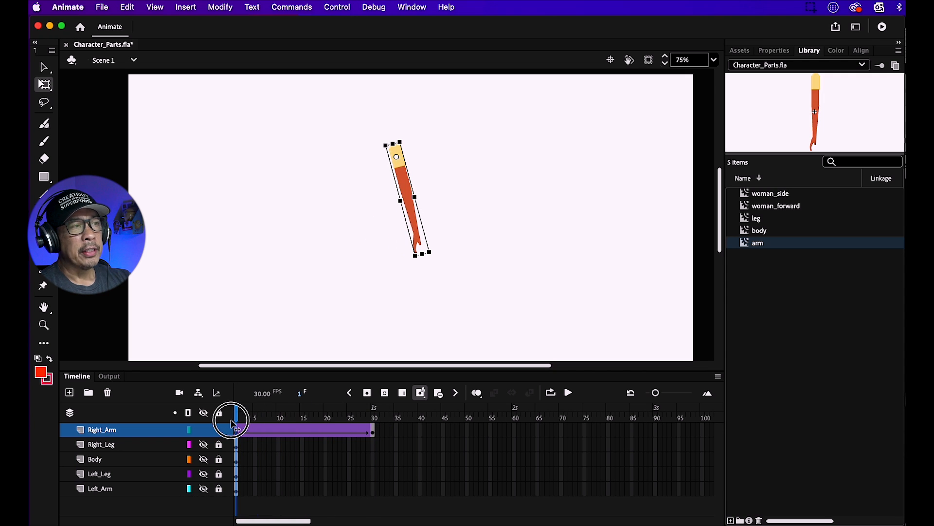
Show and unlock the Left_Leg layer, and lock the Right_Arm layer
{"action": "left_click", "coordinate": [116, 474]}
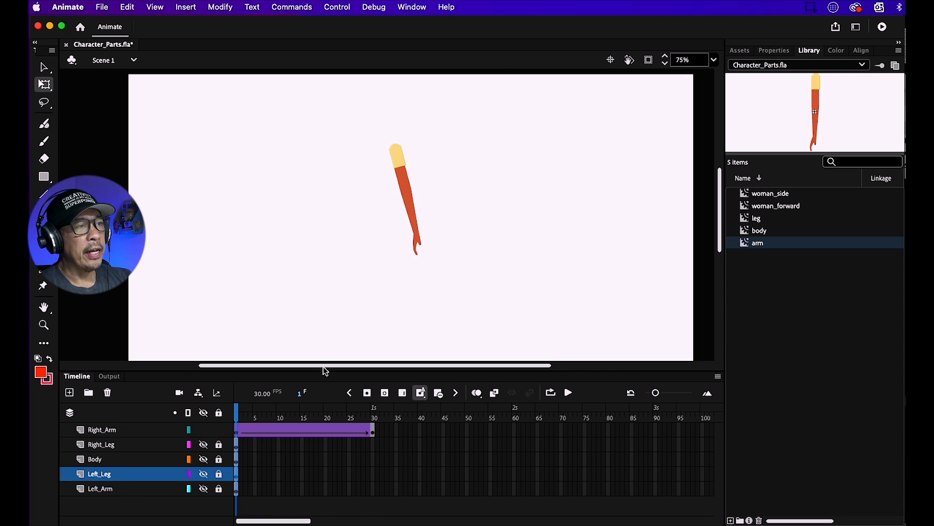
{"action": "left_click", "coordinate": [204, 478]}
{"action": "left_click", "coordinate": [219, 475]}
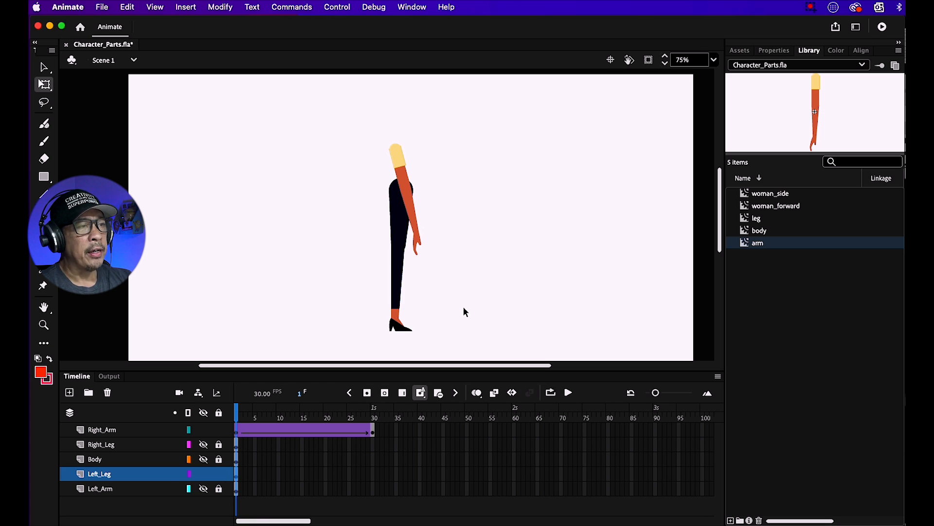
{"action": "left_click", "coordinate": [220, 431]}
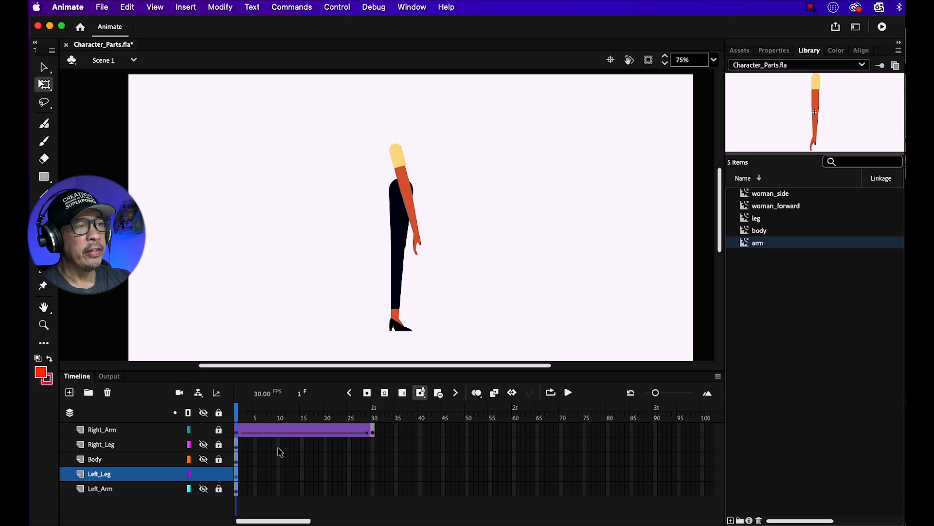
Move the left leg's pivot point up to the hip and rotate the leg forward at frame 1
{"action": "left_click", "coordinate": [389, 287]}
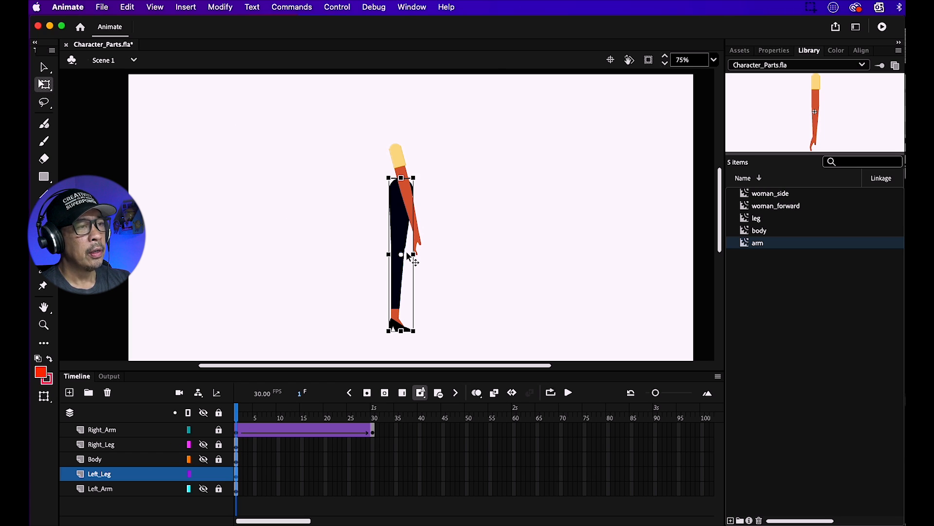
{"action": "left_click_drag", "start_coordinate": [401, 254], "coordinate": [401, 198]}
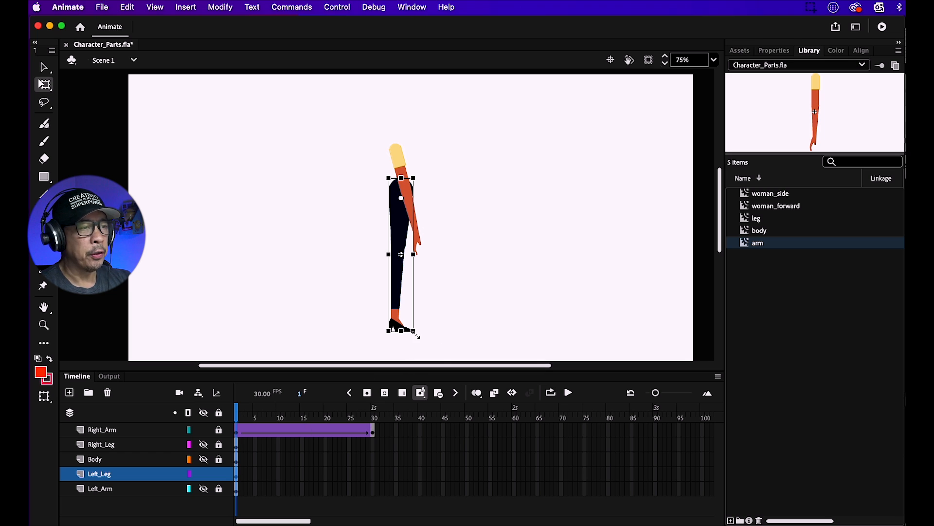
{"action": "left_click_drag", "start_coordinate": [419, 341], "coordinate": [448, 333]}
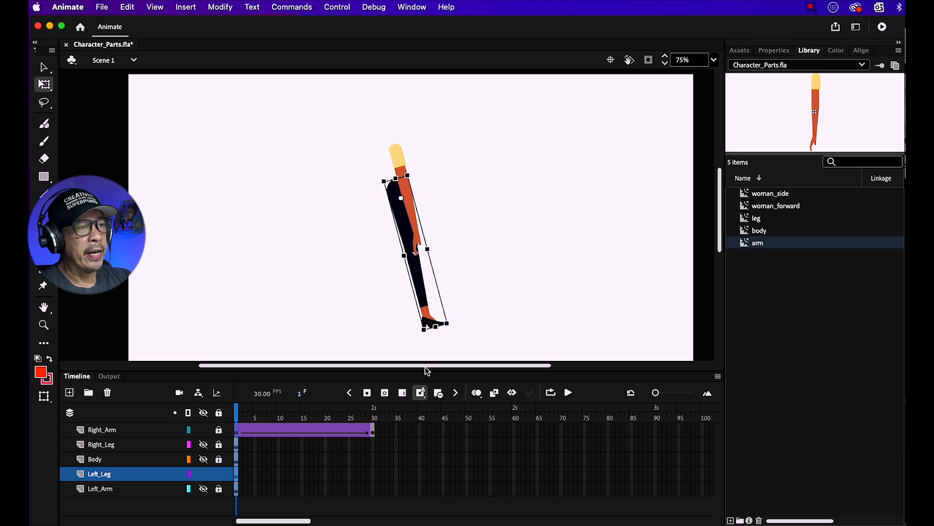
Insert a keyframe at frame 30 of the Left_Leg layer and rotate the leg backward there
{"action": "left_click", "coordinate": [375, 476]}
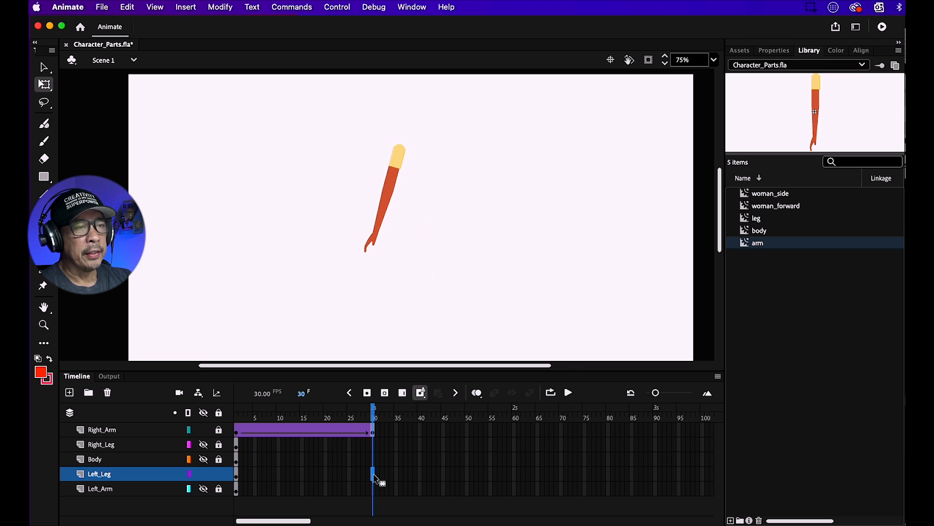
{"action": "right_click", "coordinate": [373, 474]}
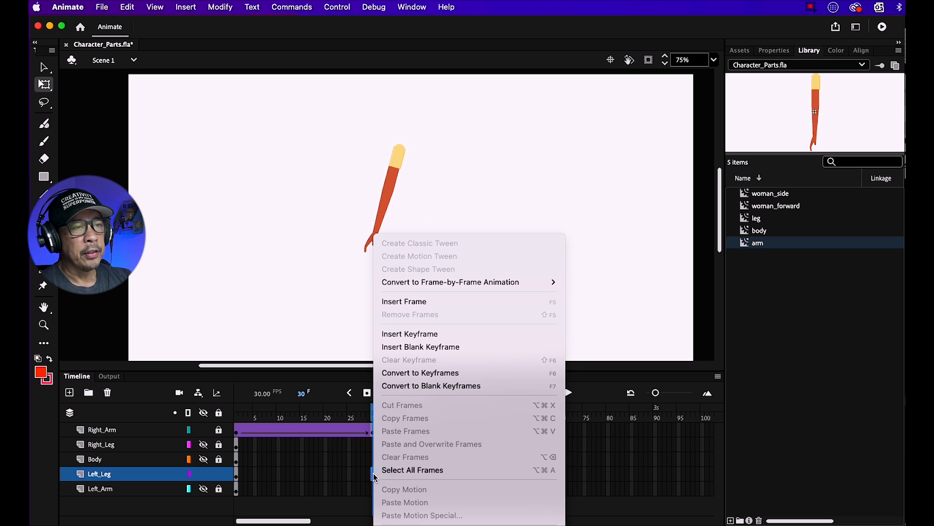
{"action": "left_click", "coordinate": [433, 334]}
{"action": "left_click_drag", "start_coordinate": [426, 341], "coordinate": [355, 326]}
Create a classic tween between the Left_Leg keyframes and scrub back to frame 1 to preview the leg swing
{"action": "right_click", "coordinate": [323, 478]}
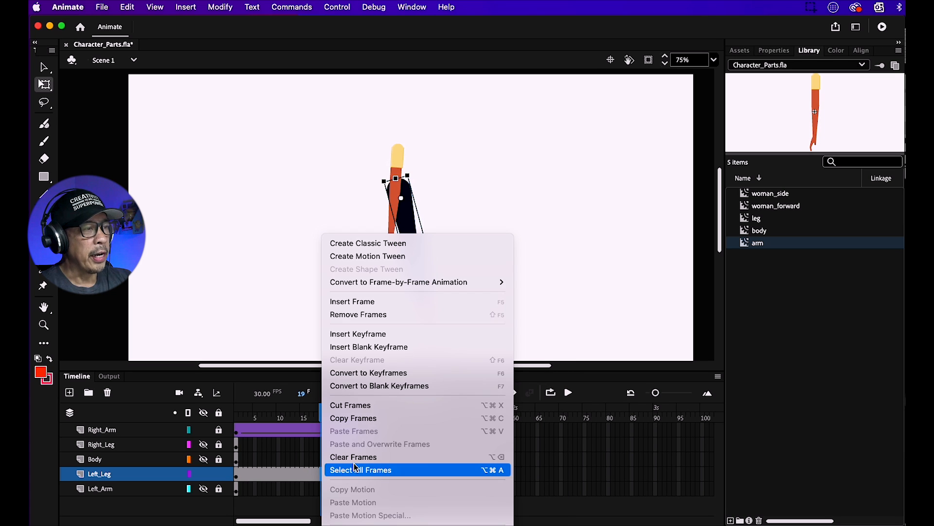
{"action": "left_click", "coordinate": [389, 243]}
{"action": "key", "text": "Return"}
{"action": "left_click_drag", "start_coordinate": [322, 411], "coordinate": [233, 412]}
Lock and hide the Left_Leg layer, hide the Right_Arm layer, and show and unlock the Left_Arm layer
{"action": "left_click", "coordinate": [219, 475]}
{"action": "left_click", "coordinate": [205, 474]}
{"action": "left_click", "coordinate": [204, 430]}
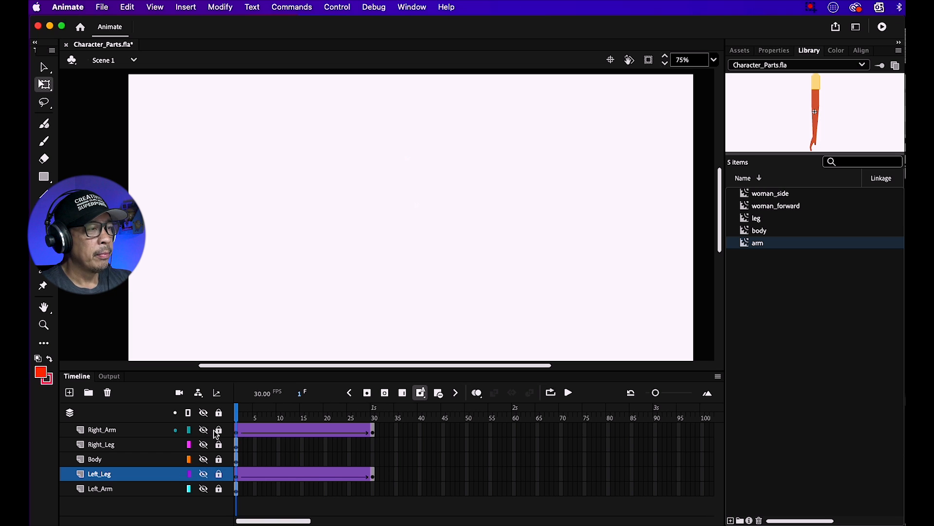
{"action": "left_click", "coordinate": [219, 430]}
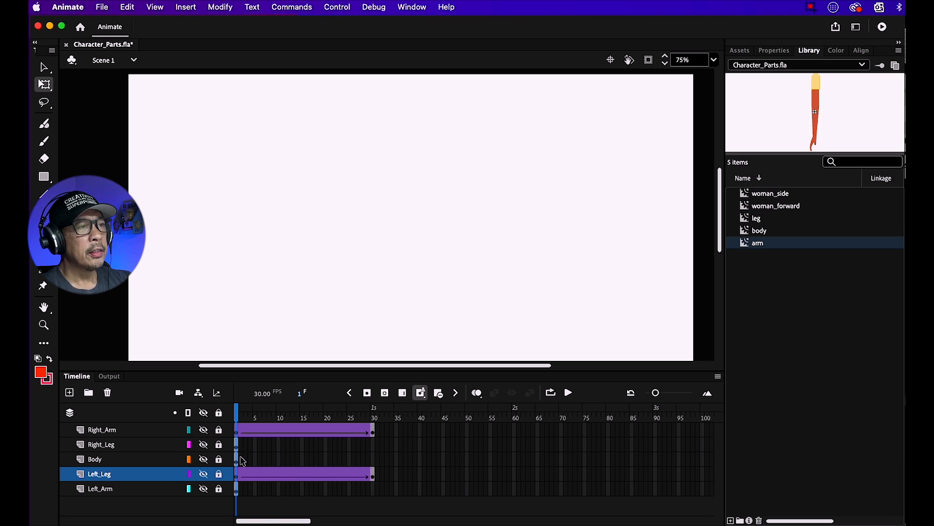
{"action": "left_click", "coordinate": [205, 489]}
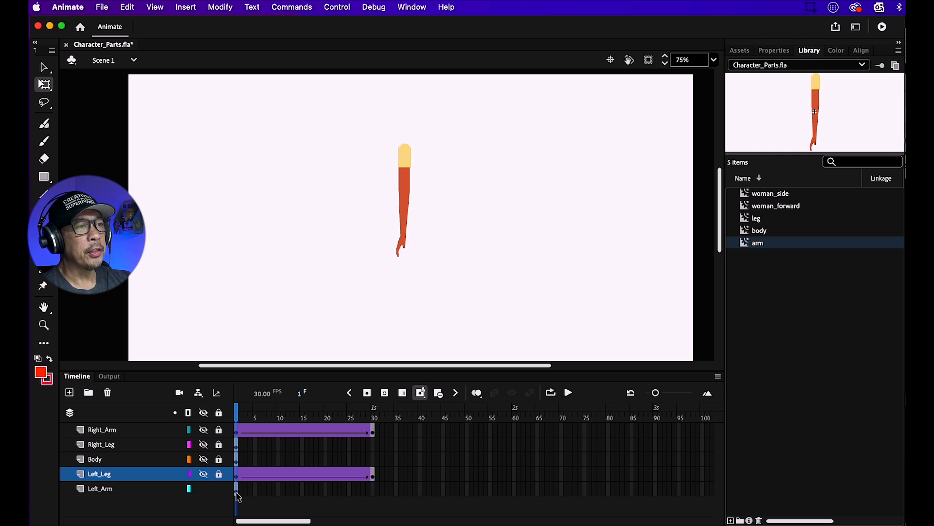
Move the left arm's pivot point up to the shoulder and rotate the arm backward at frame 1
{"action": "left_click", "coordinate": [407, 165]}
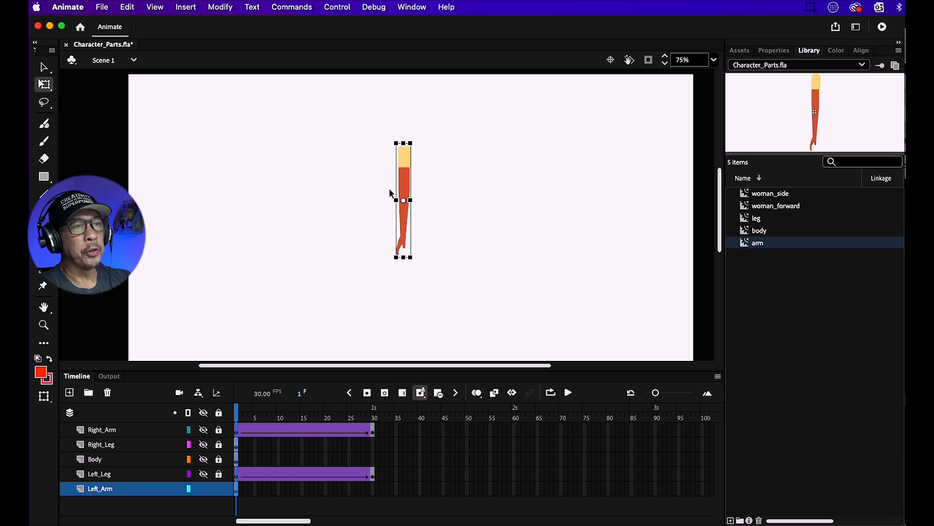
{"action": "left_click_drag", "start_coordinate": [406, 203], "coordinate": [403, 155]}
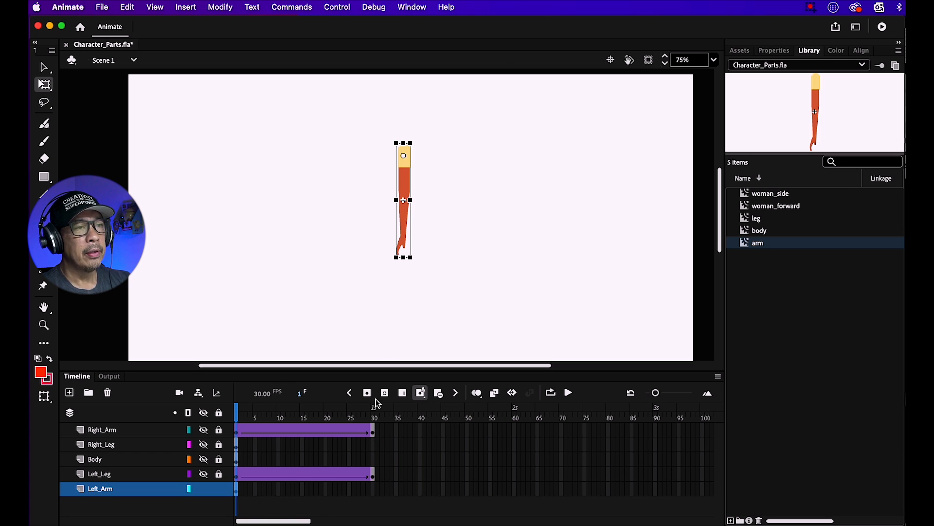
{"action": "left_click_drag", "start_coordinate": [421, 268], "coordinate": [388, 268]}
Insert a keyframe at frame 30 of the Left_Arm layer and rotate the arm forward there
{"action": "left_click", "coordinate": [372, 489]}
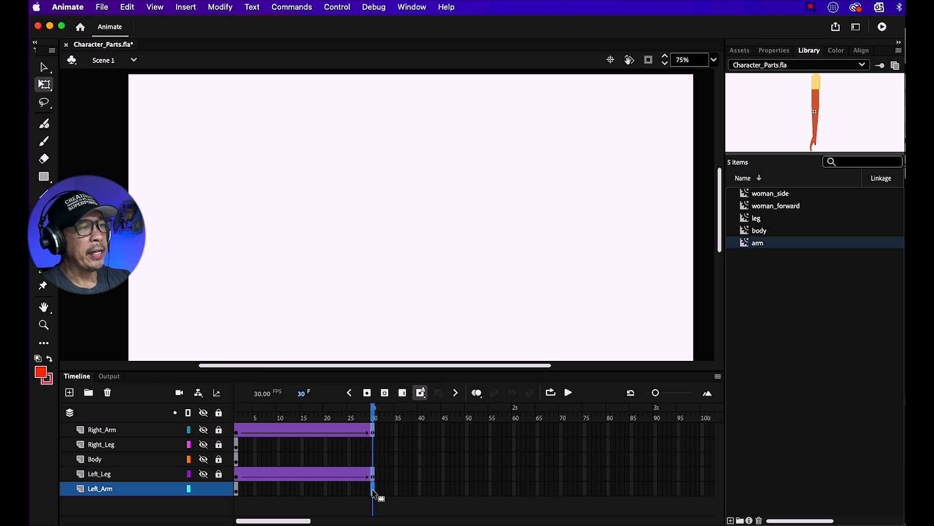
{"action": "right_click", "coordinate": [372, 489]}
{"action": "left_click", "coordinate": [421, 334]}
{"action": "left_click_drag", "start_coordinate": [390, 267], "coordinate": [444, 267]}
Create a classic tween between the Left_Arm keyframes and scrub back to frame 1 to preview the arm swing
{"action": "right_click", "coordinate": [333, 490]}
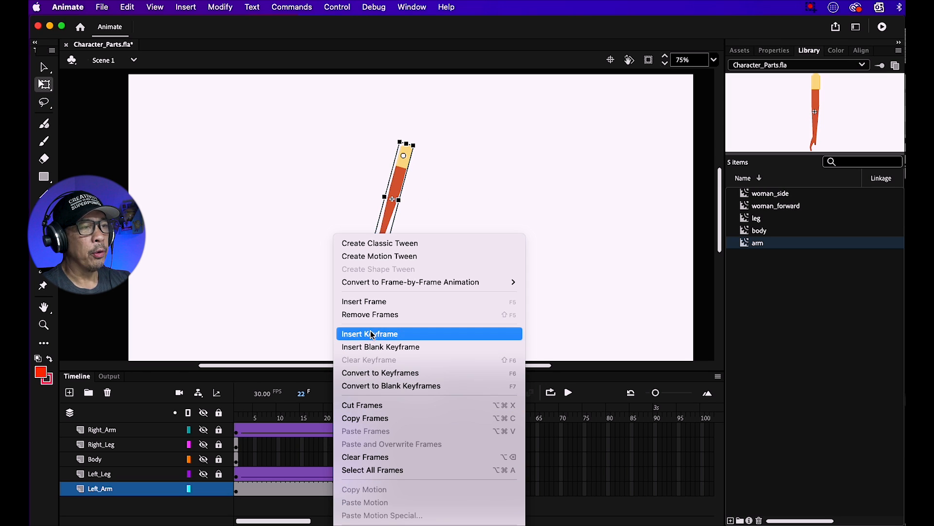
{"action": "left_click", "coordinate": [387, 244]}
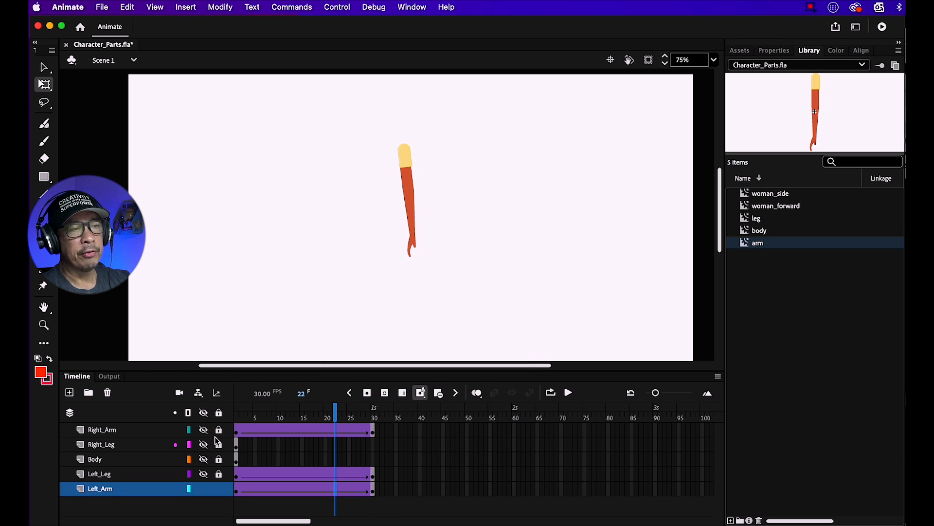
{"action": "left_click_drag", "start_coordinate": [333, 421], "coordinate": [229, 443]}
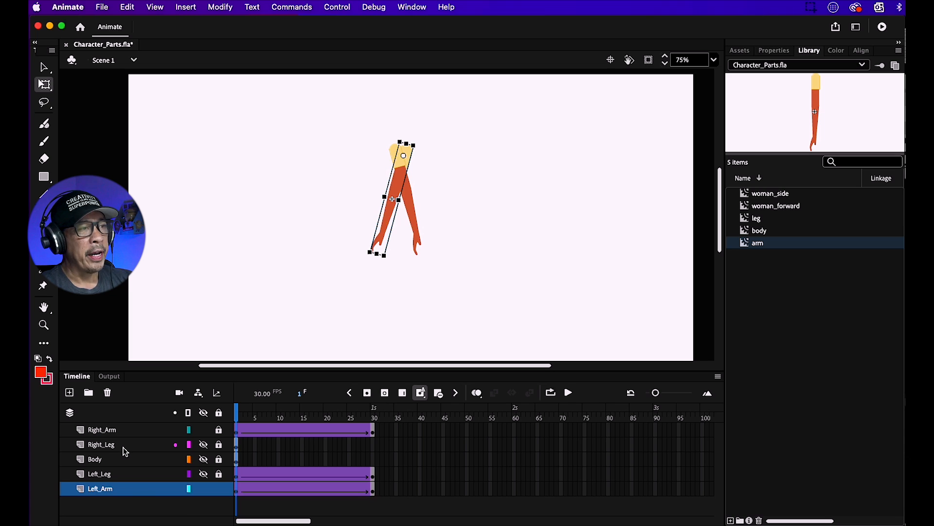
Hide the Right_Arm layer, lock the Left_Arm layer, and show and unlock the Right_Leg layer
{"action": "left_click", "coordinate": [204, 429]}
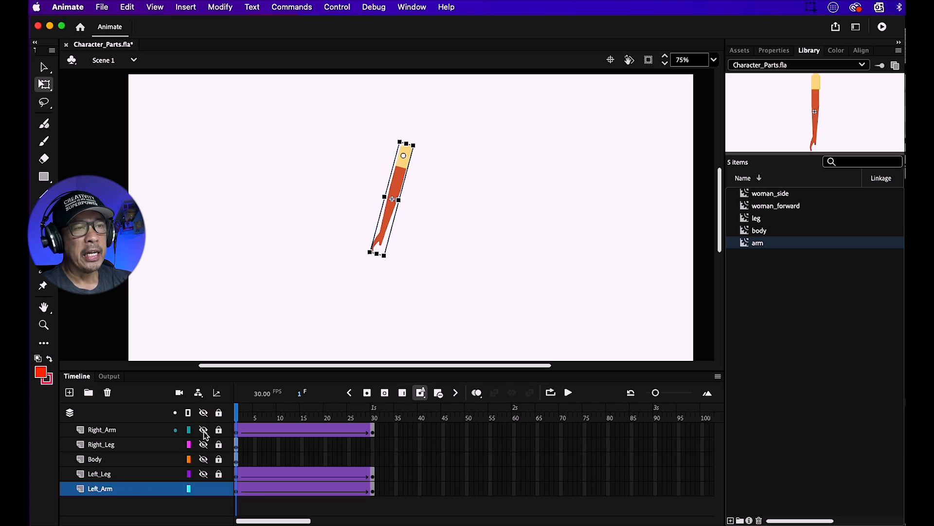
{"action": "left_click", "coordinate": [218, 489]}
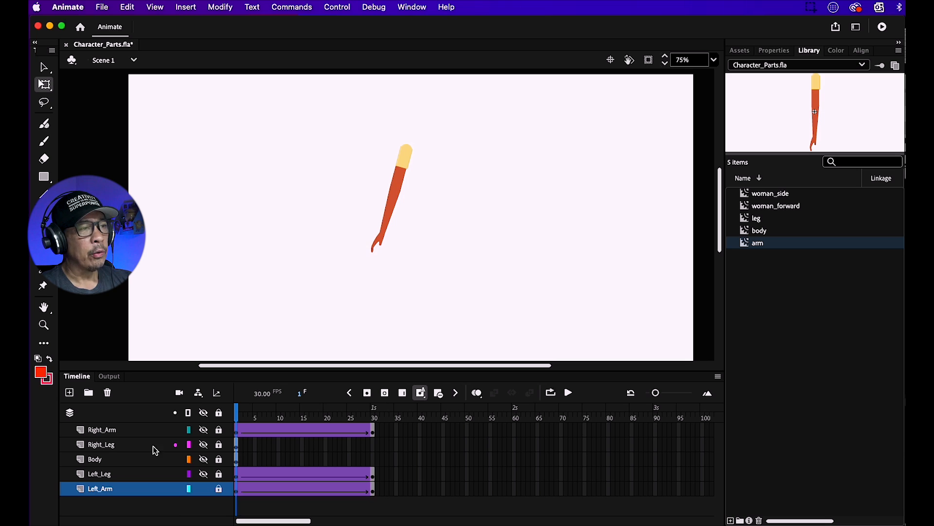
{"action": "left_click", "coordinate": [203, 445]}
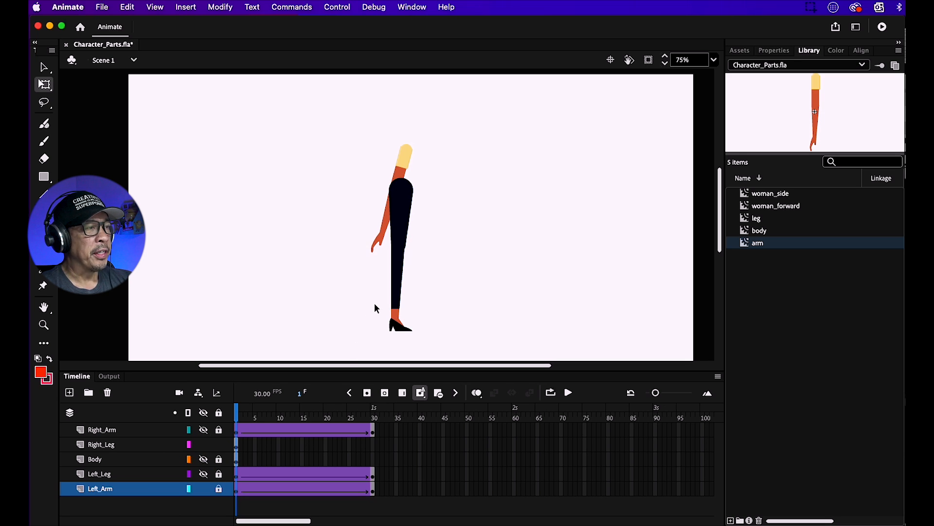
Move the right leg's pivot point up to the hip and rotate the leg backward at frame 1
{"action": "left_click", "coordinate": [394, 296]}
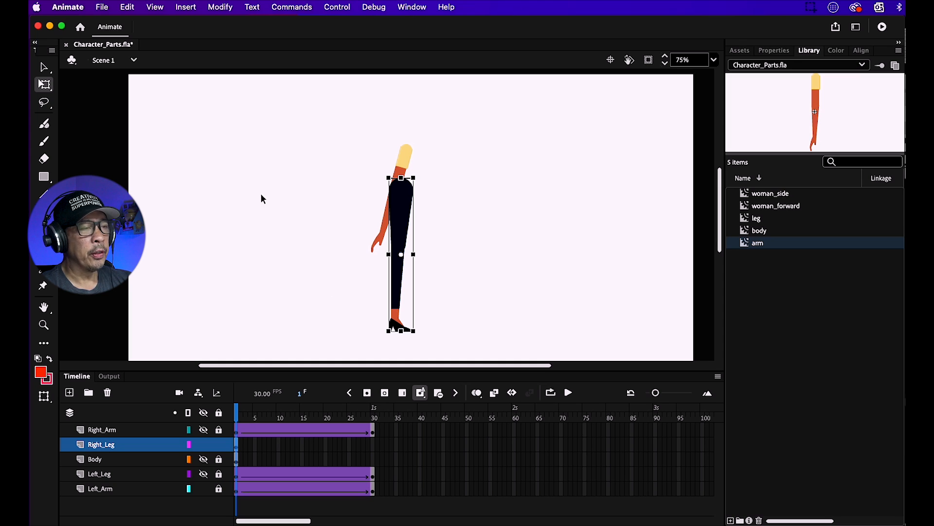
{"action": "left_click_drag", "start_coordinate": [403, 252], "coordinate": [402, 192]}
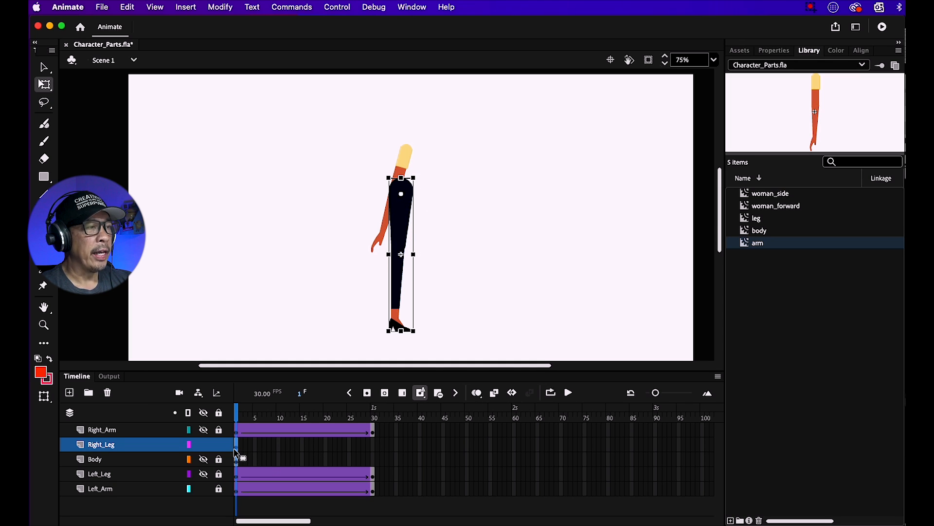
{"action": "left_click_drag", "start_coordinate": [389, 343], "coordinate": [358, 340]}
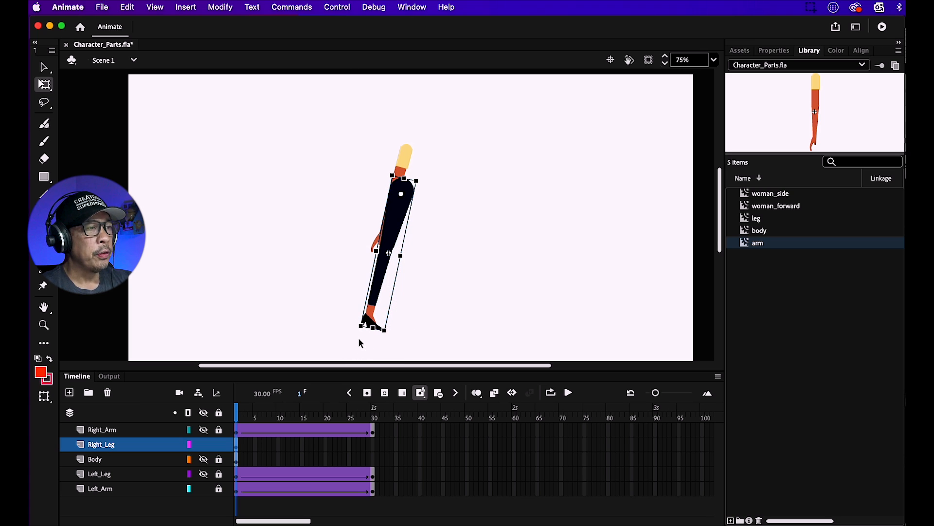
Insert a keyframe at frame 30 of the Right_Leg layer and rotate the leg forward there
{"action": "left_click", "coordinate": [375, 450]}
{"action": "right_click", "coordinate": [374, 449]}
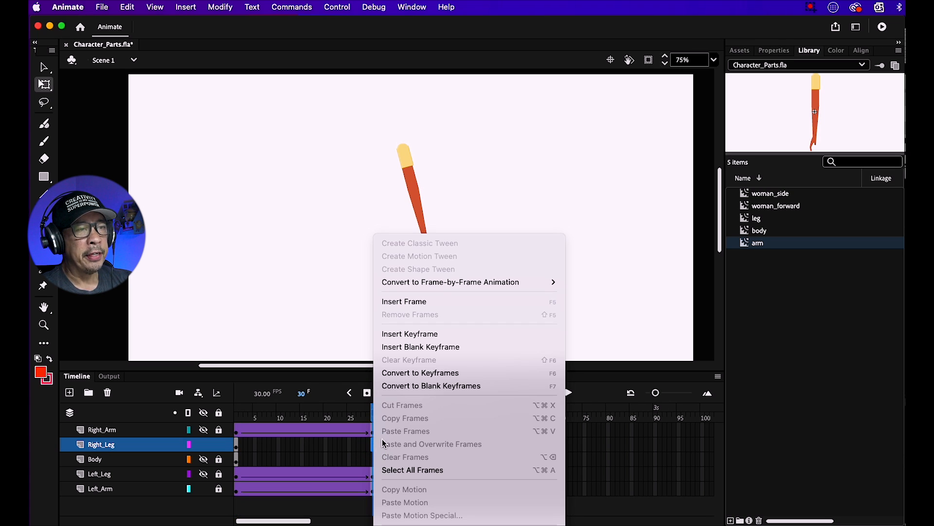
{"action": "left_click", "coordinate": [418, 335]}
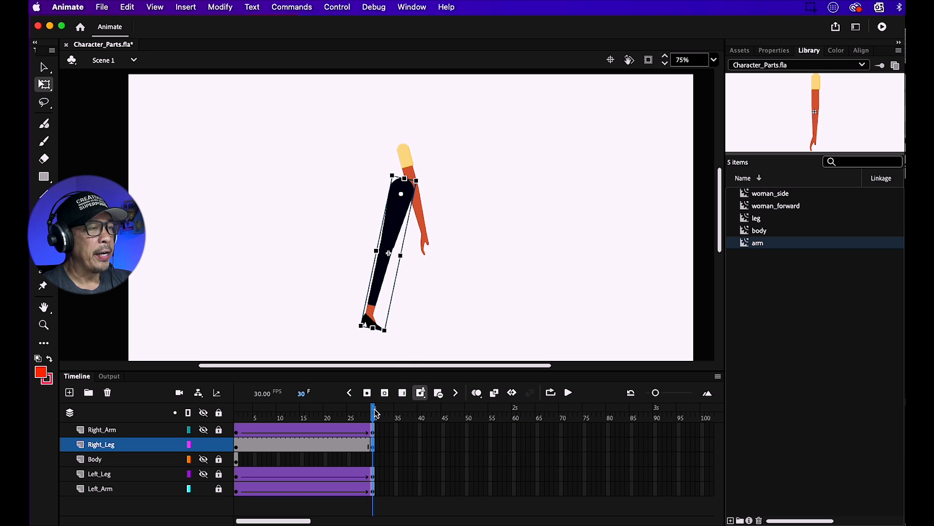
{"action": "left_click_drag", "start_coordinate": [391, 339], "coordinate": [470, 339]}
Create a classic tween between the Right_Leg keyframes and scrub the timeline to preview the leg swing
{"action": "right_click", "coordinate": [342, 447]}
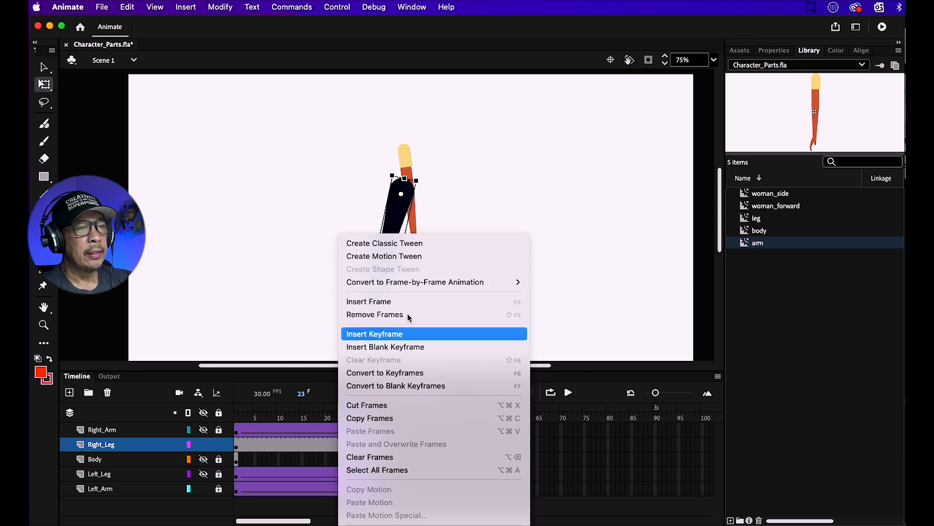
{"action": "left_click", "coordinate": [397, 240]}
{"action": "left_click_drag", "start_coordinate": [340, 414], "coordinate": [294, 427]}
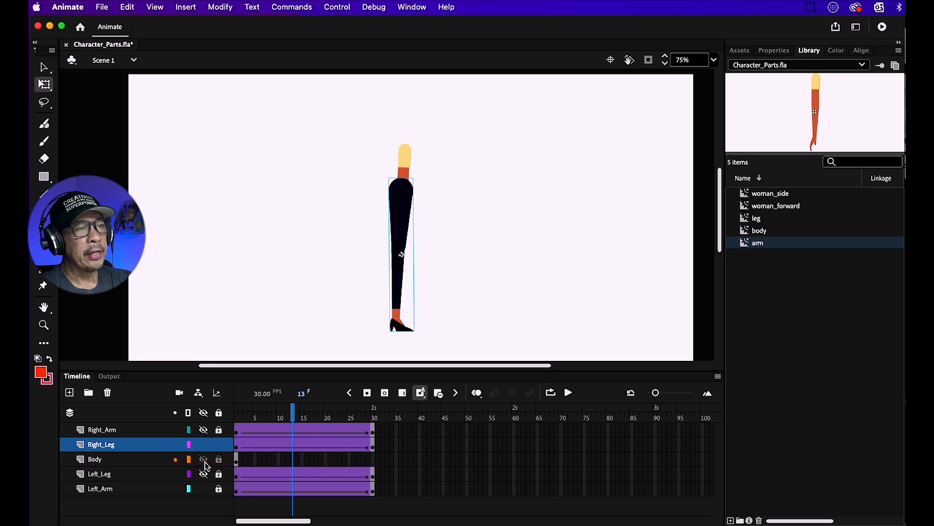
Extend the Body layer with a frame at frame 30 and scrub back to preview the body with the limbs
{"action": "left_click", "coordinate": [373, 459]}
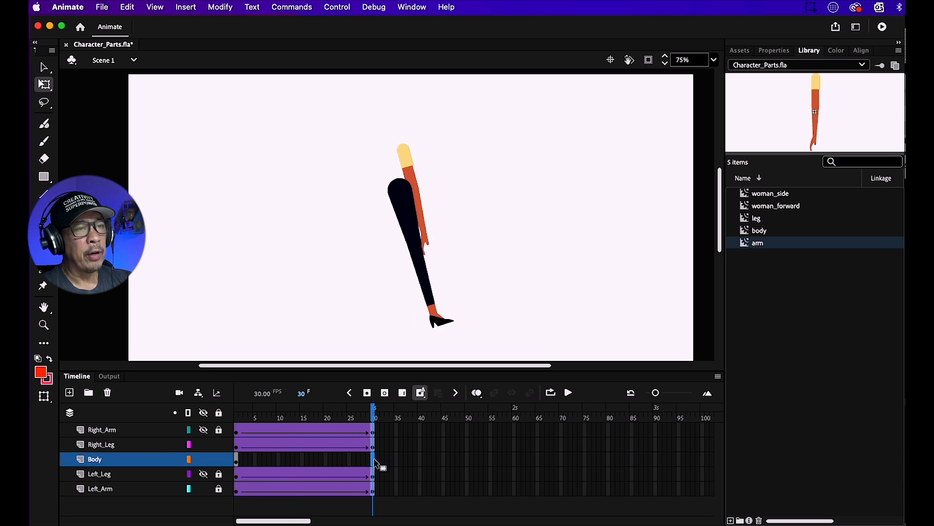
{"action": "right_click", "coordinate": [375, 459]}
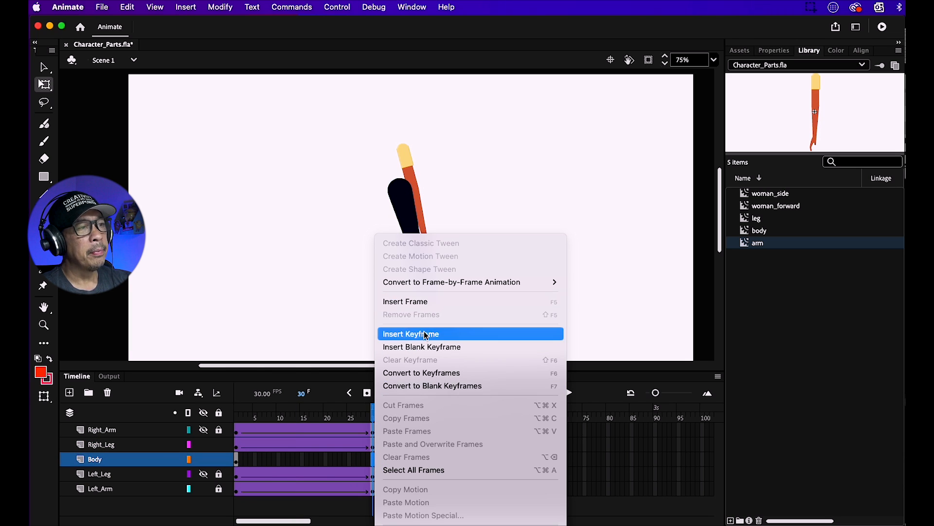
{"action": "left_click", "coordinate": [421, 304]}
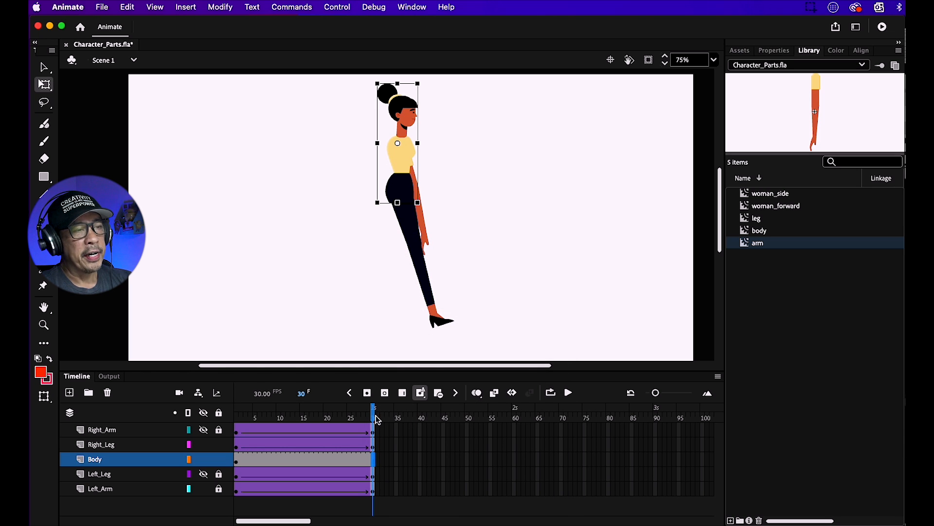
{"action": "left_click_drag", "start_coordinate": [374, 412], "coordinate": [266, 435]}
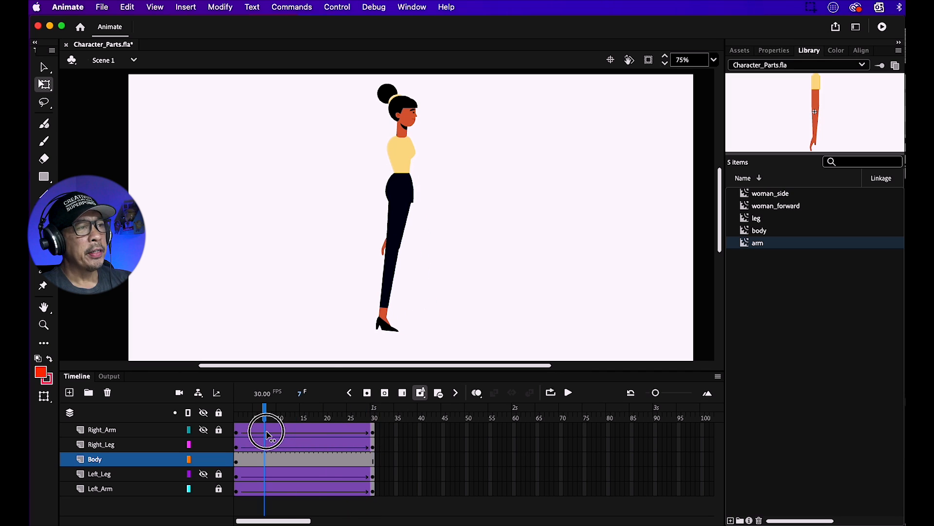
Make all five body-part layers visible and unlock the Right_Arm, Left_Leg and Left_Arm layers
{"action": "left_click", "coordinate": [204, 444]}
{"action": "left_click", "coordinate": [204, 463]}
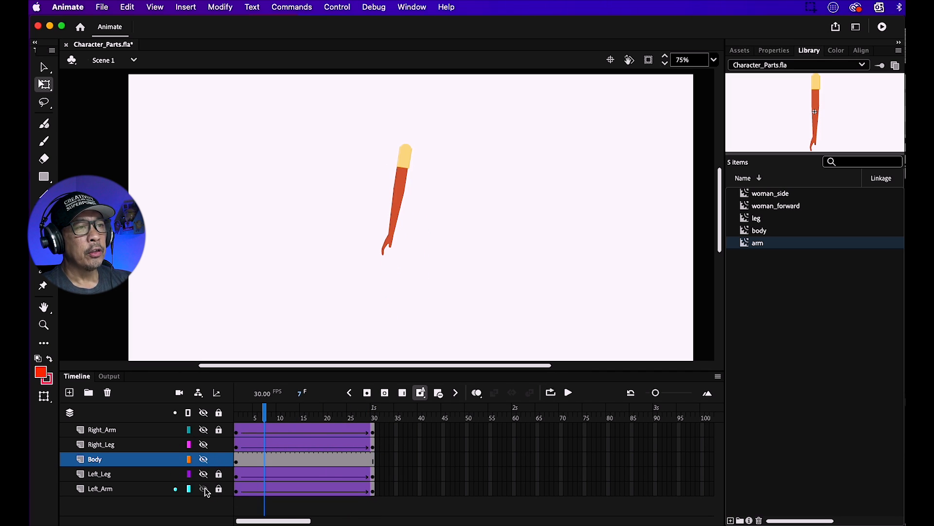
{"action": "left_click", "coordinate": [203, 489]}
{"action": "left_click", "coordinate": [204, 429]}
{"action": "left_click", "coordinate": [204, 445]}
{"action": "left_click", "coordinate": [204, 459]}
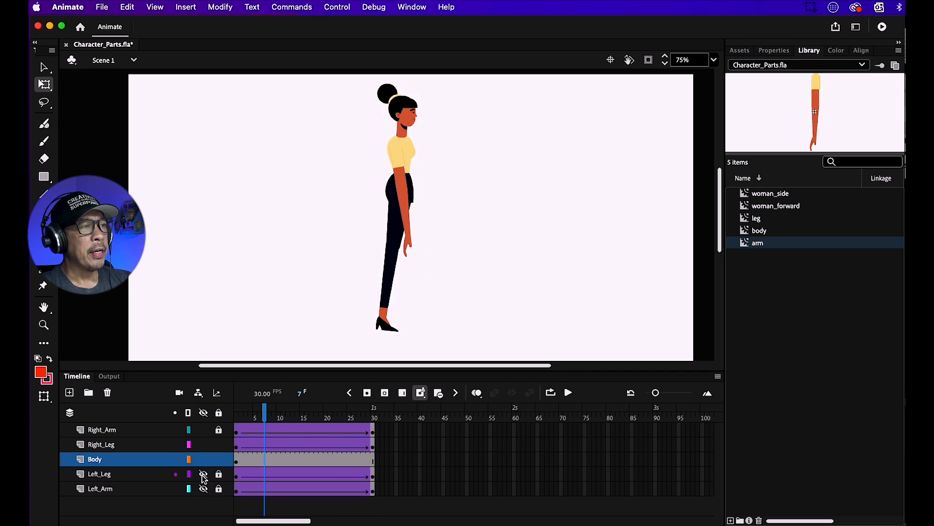
{"action": "left_click", "coordinate": [203, 475]}
{"action": "left_click", "coordinate": [204, 488]}
{"action": "left_click", "coordinate": [219, 431]}
{"action": "left_click", "coordinate": [218, 474]}
{"action": "left_click", "coordinate": [219, 488]}
Play the animation in a loop over frames 1 to 30, then stop playback and turn looping off
{"action": "left_click", "coordinate": [547, 393]}
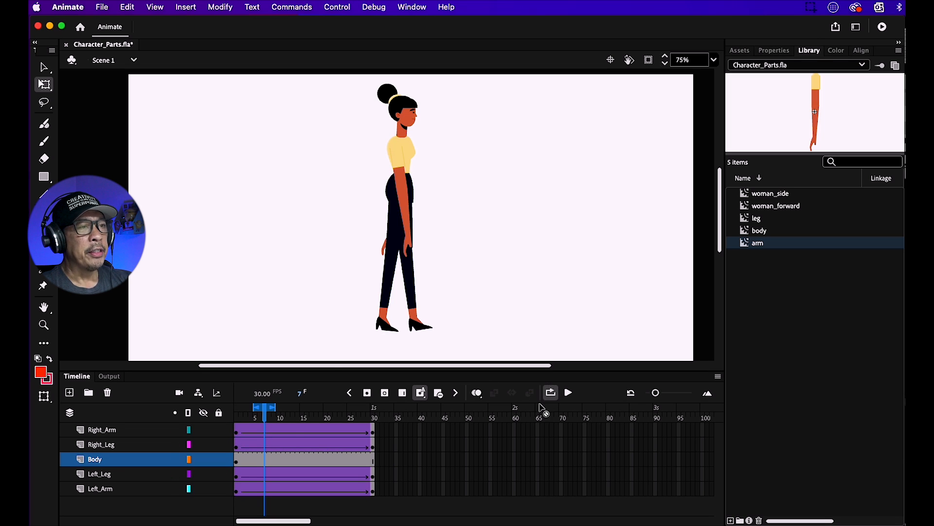
{"action": "left_click_drag", "start_coordinate": [273, 408], "coordinate": [374, 407]}
{"action": "left_click_drag", "start_coordinate": [254, 407], "coordinate": [233, 413]}
{"action": "left_click", "coordinate": [568, 393]}
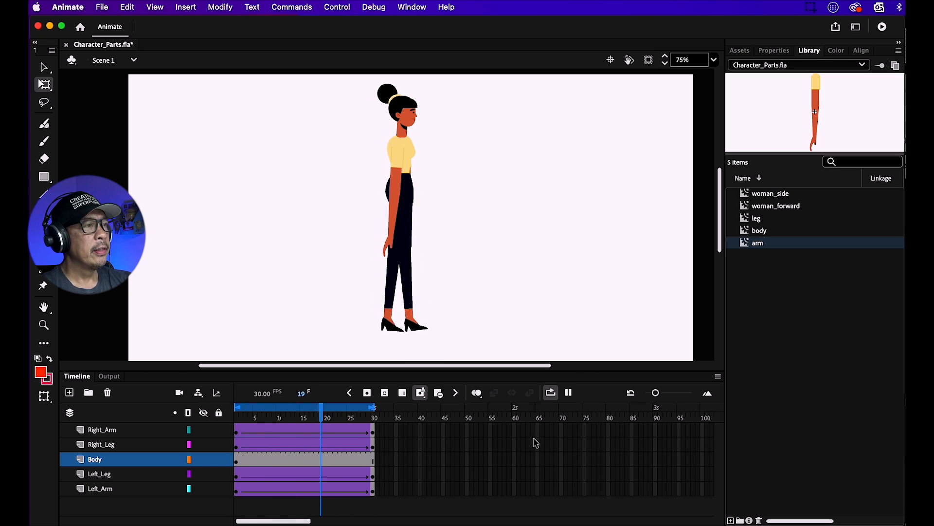
{"action": "left_click", "coordinate": [564, 393]}
{"action": "left_click", "coordinate": [566, 394]}
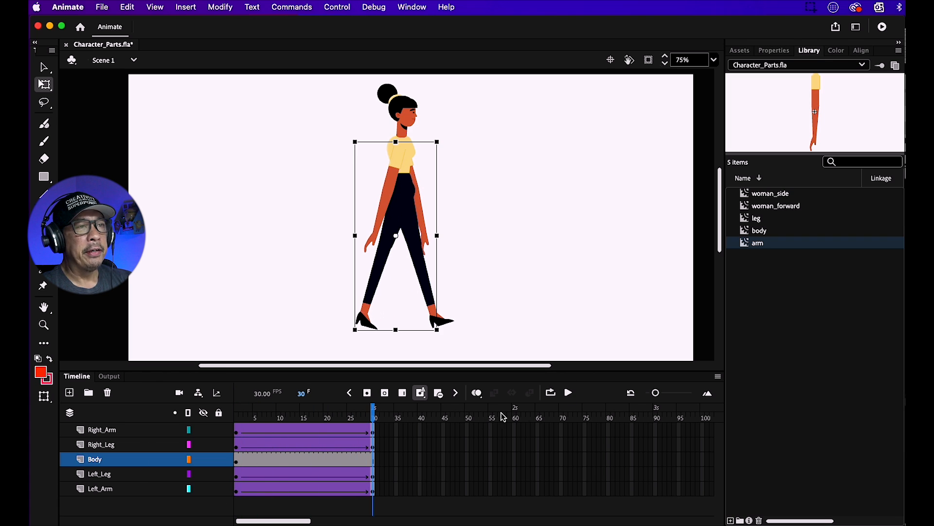
Copy the Right_Arm keyframe at frame 1 and paste it at frame 60 of the same layer
{"action": "left_click", "coordinate": [98, 430]}
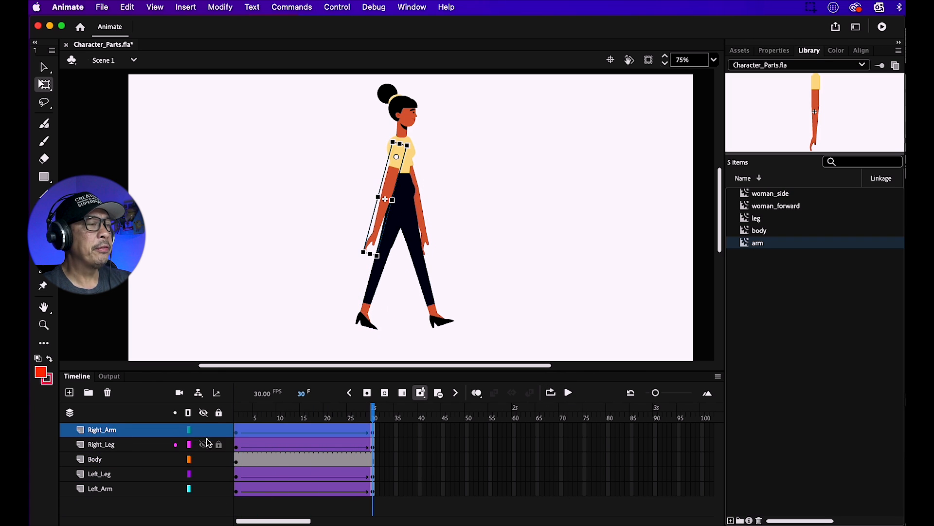
{"action": "left_click", "coordinate": [239, 433]}
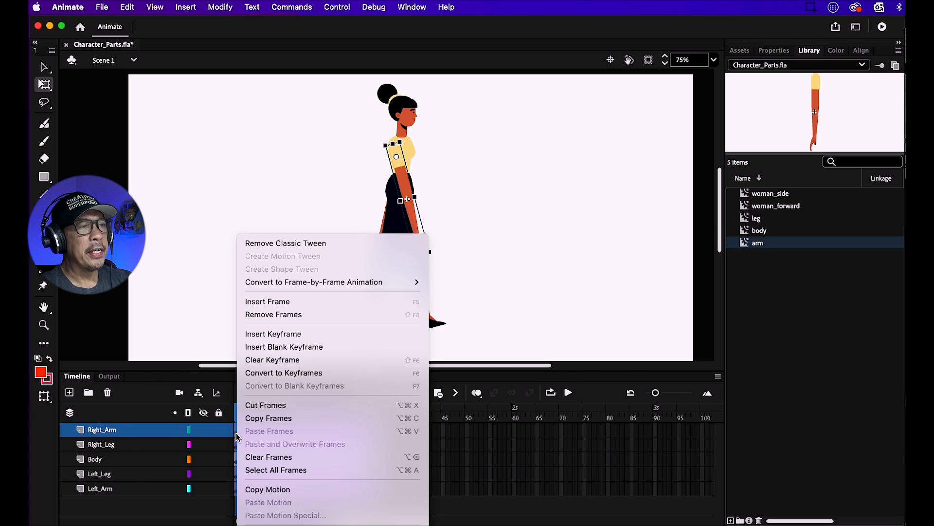
{"action": "right_click", "coordinate": [241, 426]}
{"action": "left_click", "coordinate": [243, 420]}
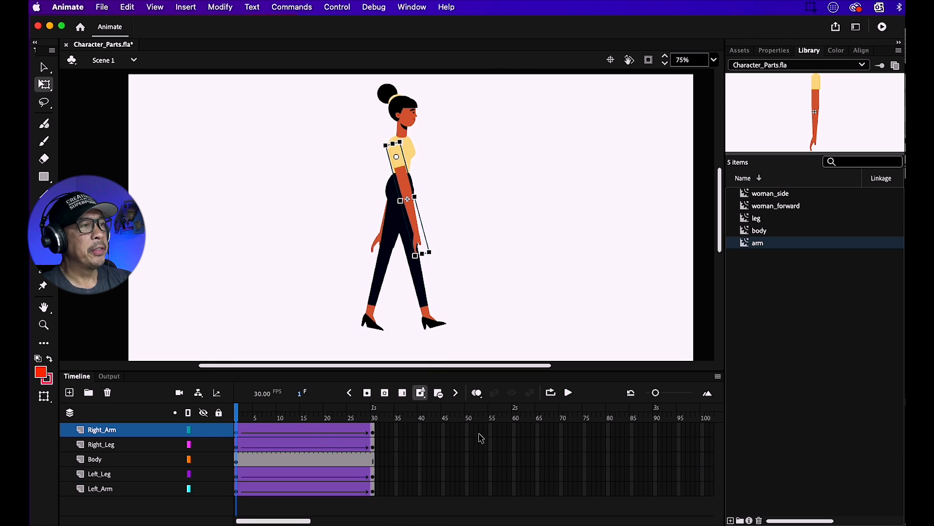
{"action": "left_click", "coordinate": [516, 431]}
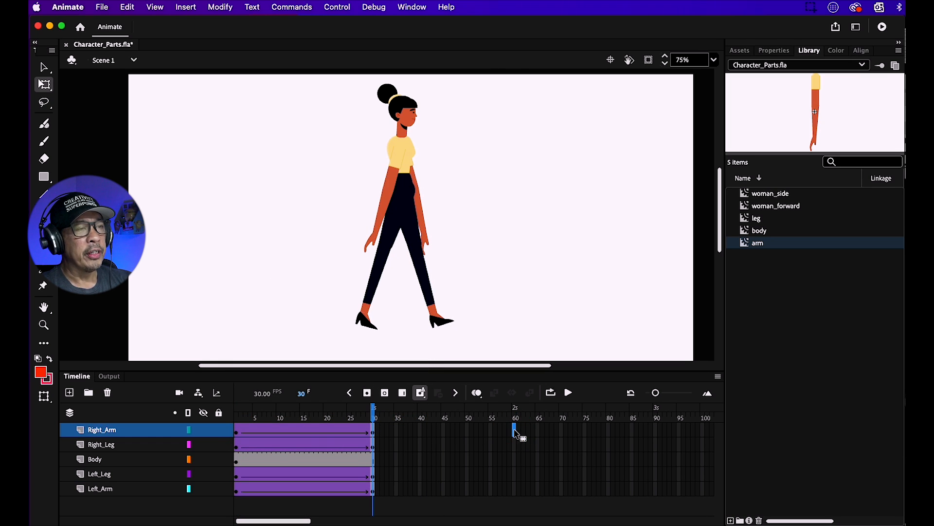
{"action": "right_click", "coordinate": [516, 431]}
{"action": "left_click", "coordinate": [537, 431]}
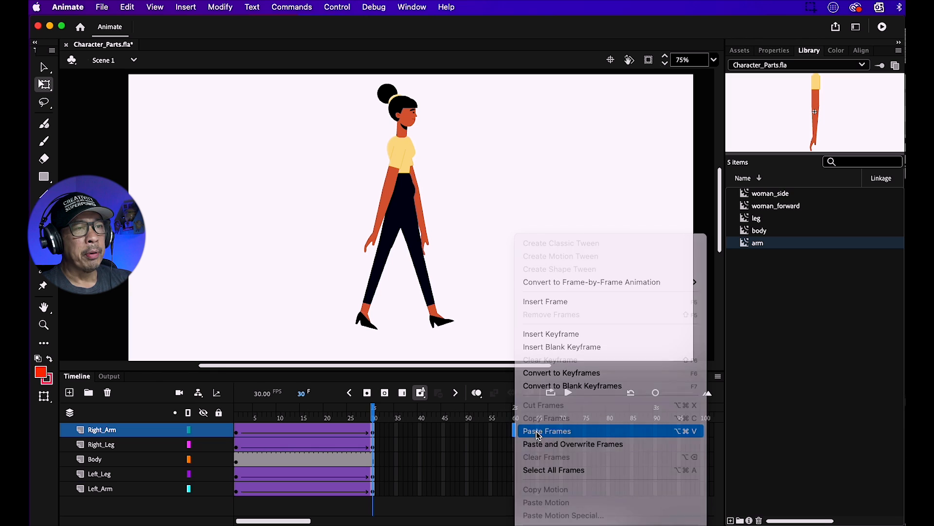
Create a classic tween on the Right_Arm layer between frames 30 and 60
{"action": "right_click", "coordinate": [476, 433]}
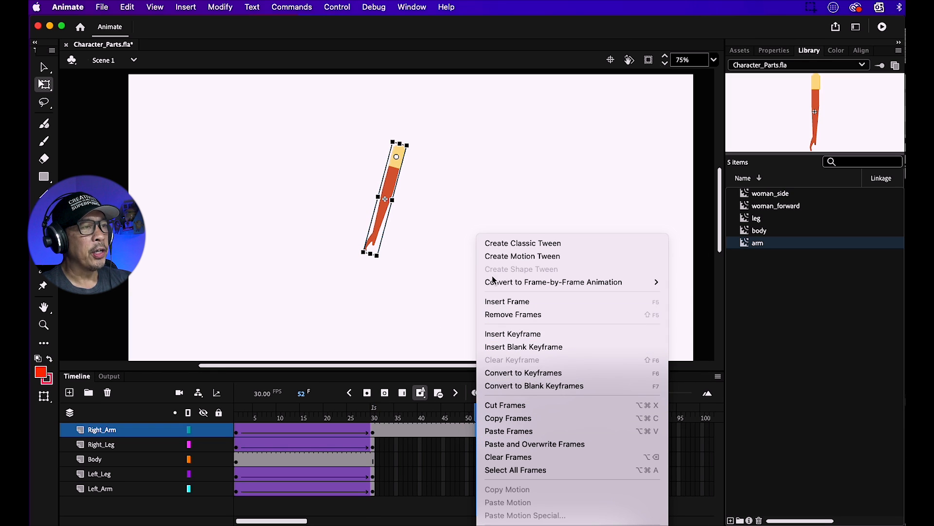
{"action": "left_click", "coordinate": [501, 243]}
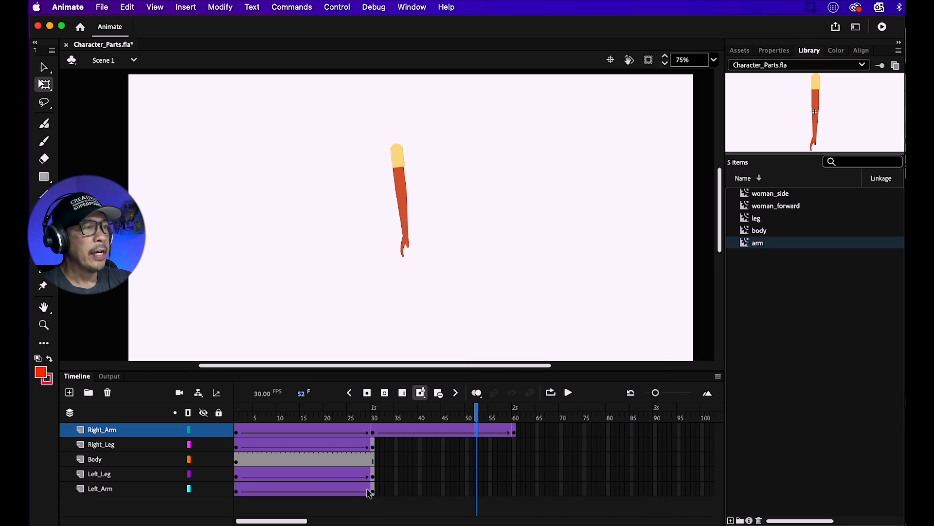
Copy the Right_Leg keyframe at frame 1 to frame 60 and classic-tween that layer's frames 30 to 60
{"action": "left_click", "coordinate": [238, 451]}
{"action": "right_click", "coordinate": [238, 450]}
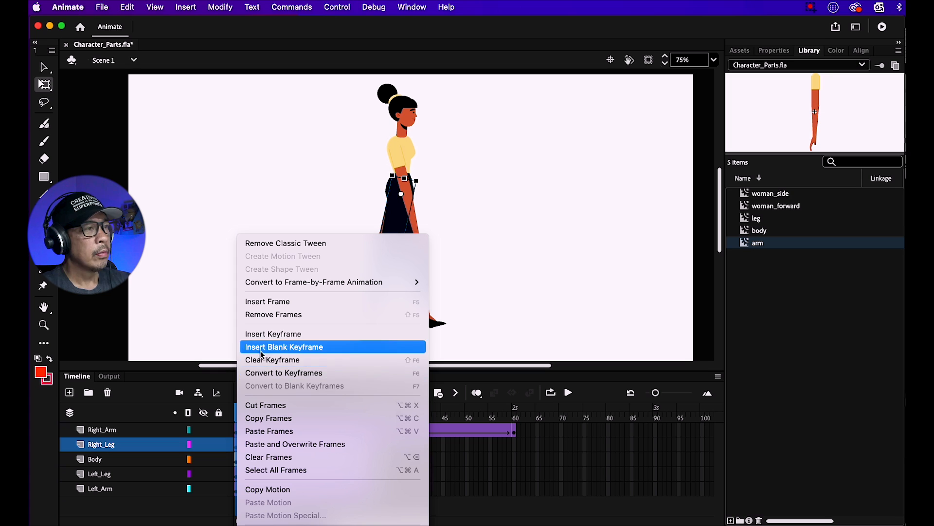
{"action": "left_click", "coordinate": [261, 420]}
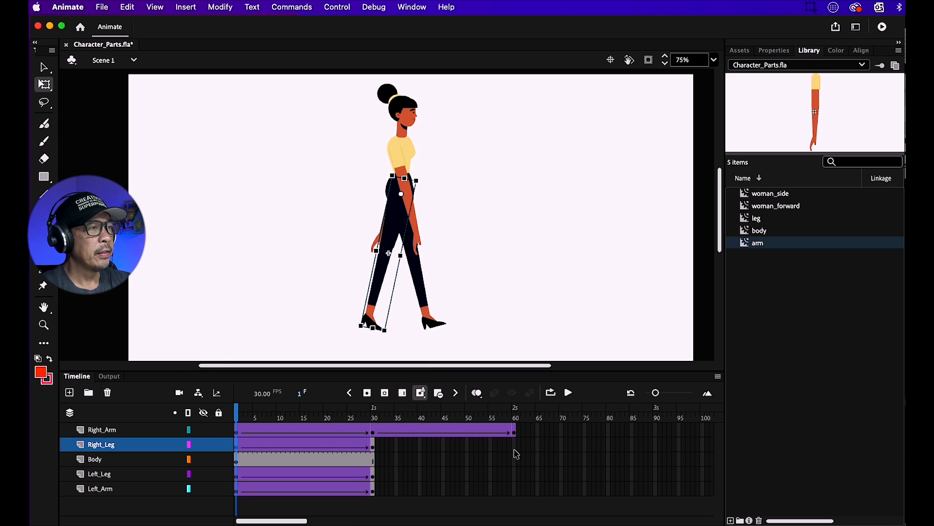
{"action": "left_click", "coordinate": [515, 449]}
{"action": "right_click", "coordinate": [516, 453]}
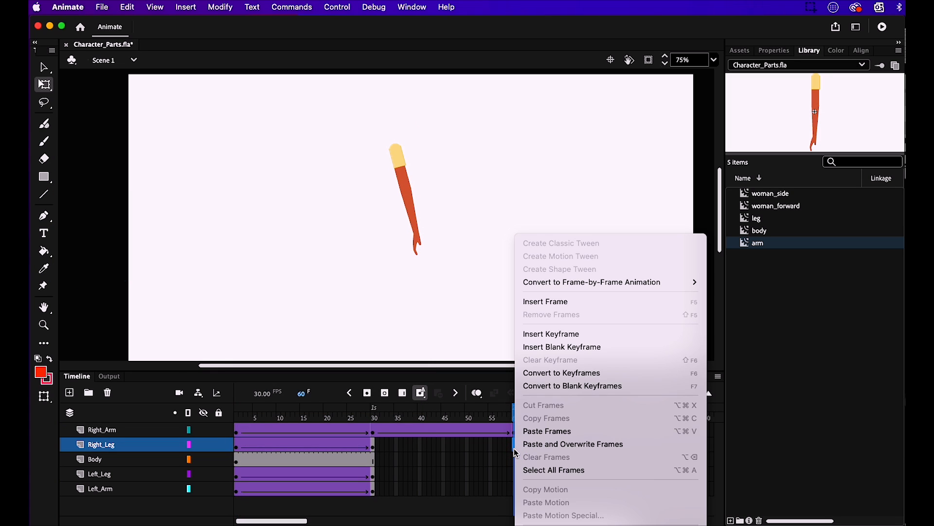
{"action": "left_click", "coordinate": [547, 431]}
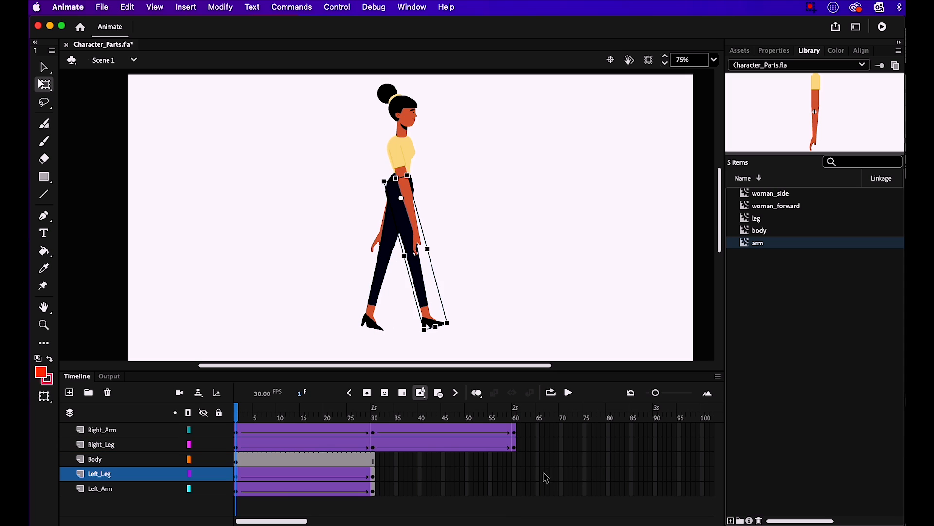
Copy the Left_Leg keyframe at frame 1 and paste it at frame 60 of the same layer
{"action": "right_click", "coordinate": [239, 482]}
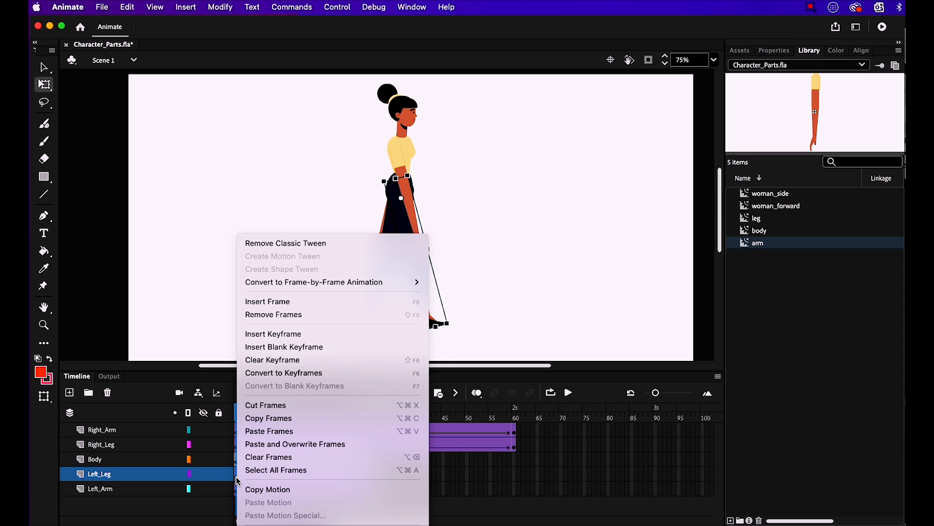
{"action": "left_click", "coordinate": [269, 418]}
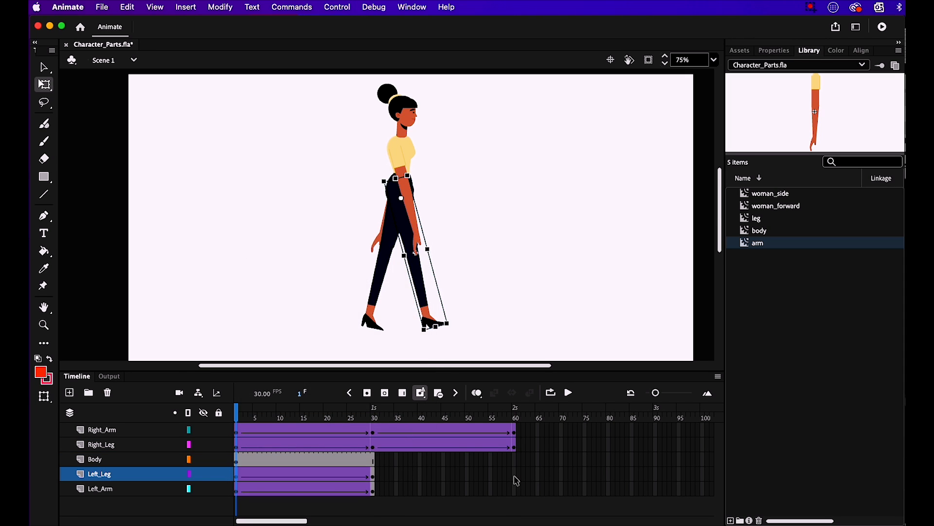
{"action": "left_click", "coordinate": [517, 481]}
{"action": "right_click", "coordinate": [517, 480]}
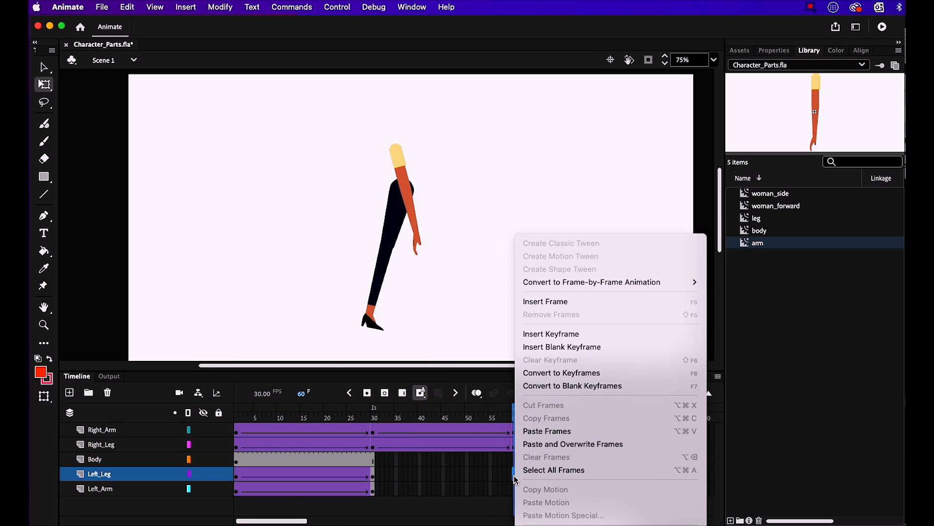
{"action": "left_click", "coordinate": [532, 433]}
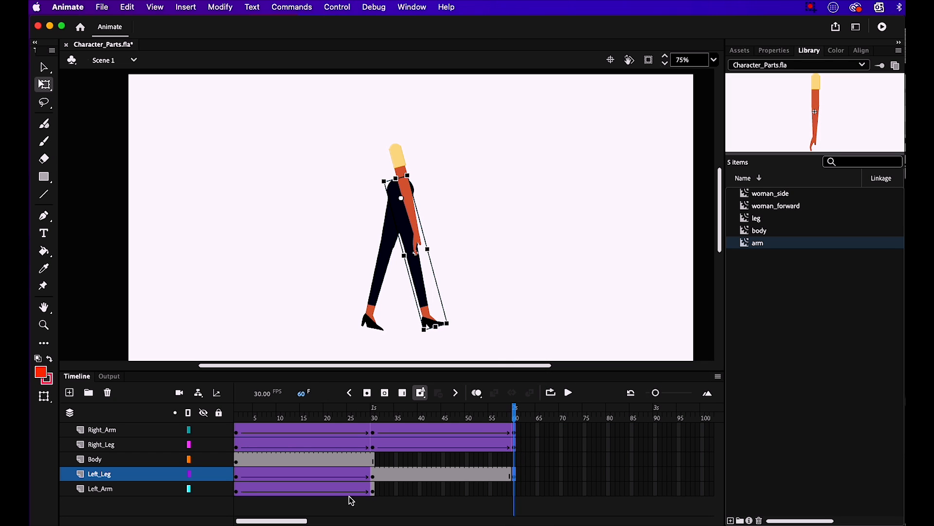
Copy the Left_Arm keyframe at frame 1 and paste it at frame 60 of the same layer
{"action": "left_click", "coordinate": [237, 490]}
{"action": "right_click", "coordinate": [236, 491]}
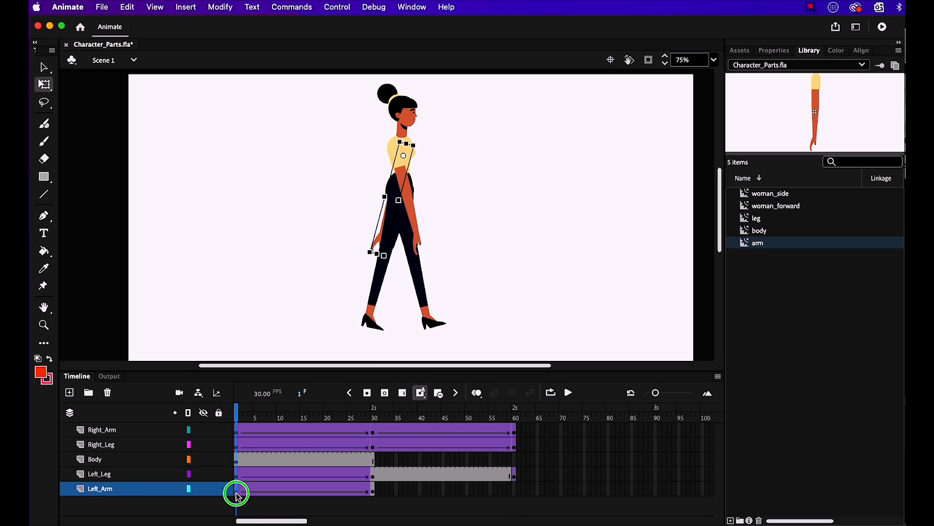
{"action": "left_click", "coordinate": [268, 418]}
{"action": "left_click", "coordinate": [515, 490]}
{"action": "right_click", "coordinate": [517, 493]}
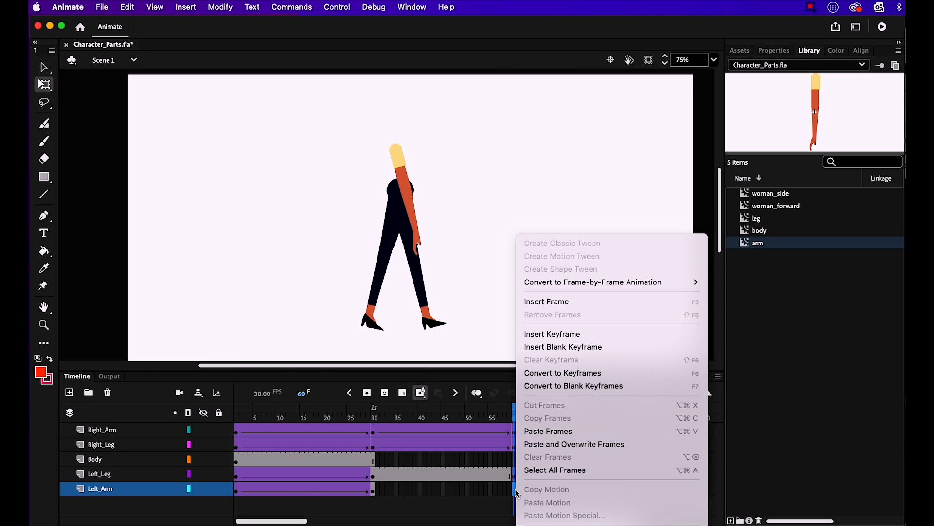
{"action": "left_click", "coordinate": [531, 432]}
Create classic tweens on the Left_Leg and Left_Arm layers between frames 30 and 60
{"action": "left_click", "coordinate": [474, 474]}
{"action": "right_click", "coordinate": [474, 475]}
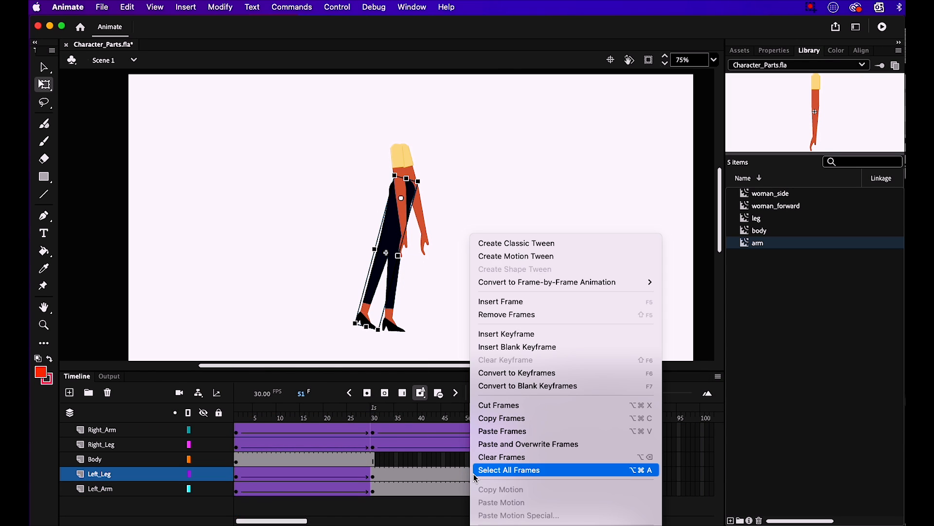
{"action": "left_click", "coordinate": [516, 242]}
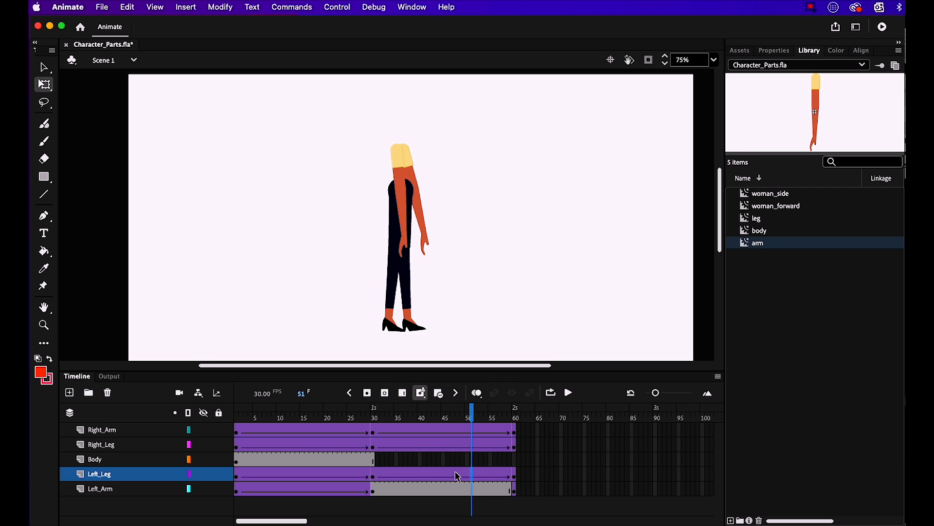
{"action": "left_click", "coordinate": [455, 489]}
{"action": "right_click", "coordinate": [456, 491]}
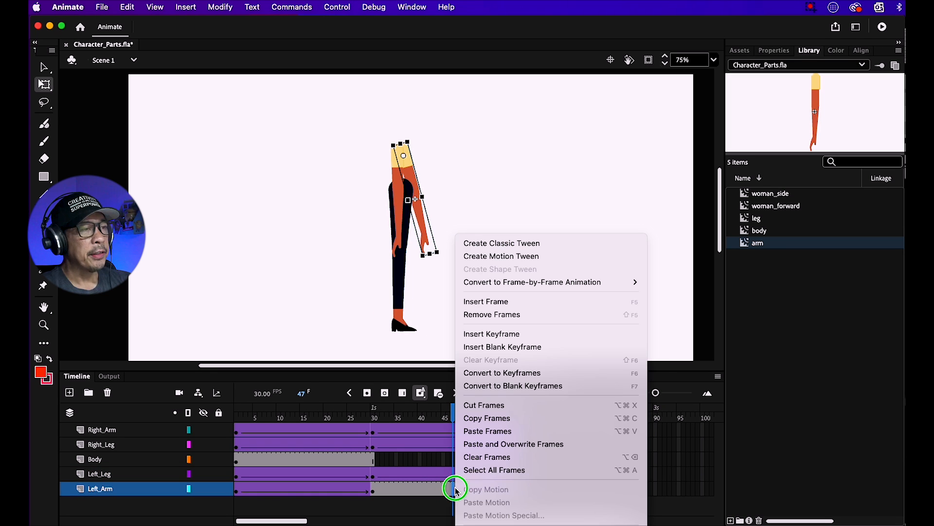
{"action": "left_click", "coordinate": [494, 243]}
Extend the Body layer to frame 60 and scrub back through the timeline to preview the full walk cycle
{"action": "left_click_drag", "start_coordinate": [386, 459], "coordinate": [233, 459]}
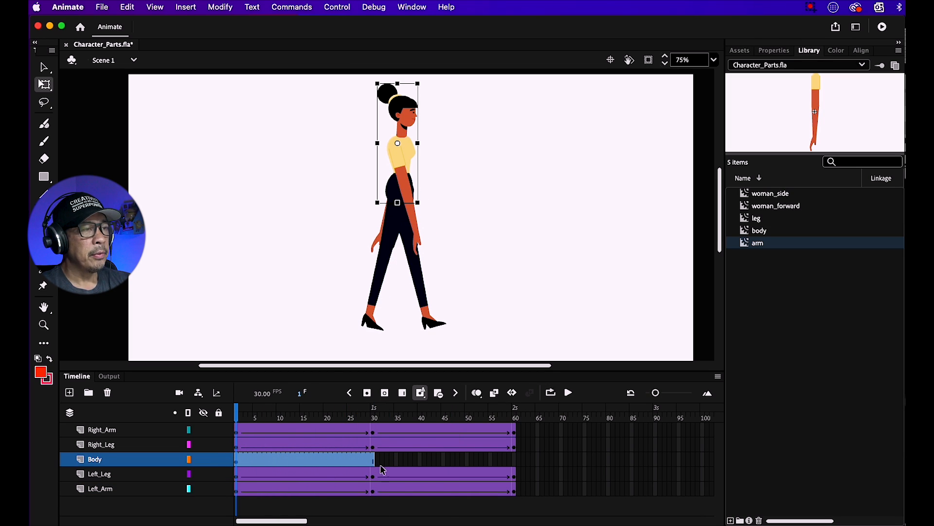
{"action": "left_click_drag", "start_coordinate": [375, 458], "coordinate": [509, 468]}
{"action": "left_click_drag", "start_coordinate": [514, 415], "coordinate": [407, 415]}
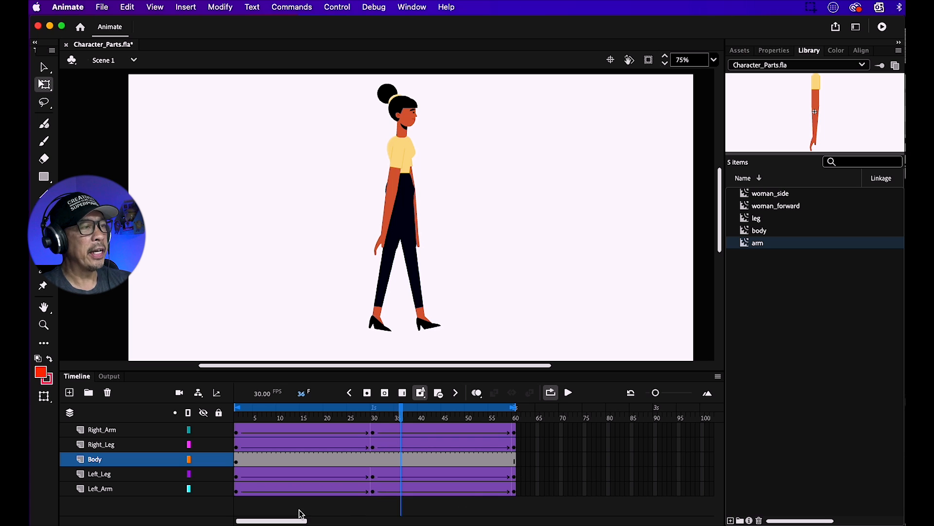
Convert all five body-part layers, Right_Arm to Left_Arm, into one Graphic symbol named Woman Walking
{"action": "left_click", "coordinate": [149, 432]}
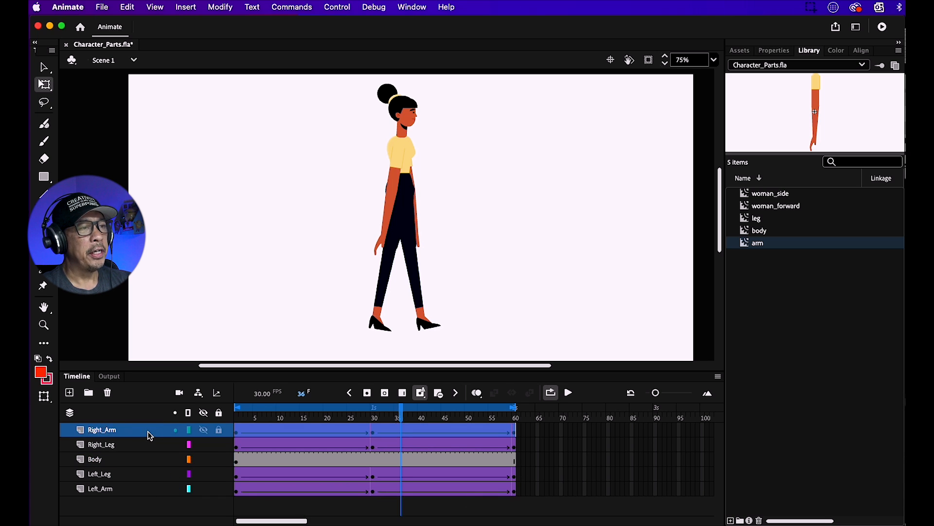
{"action": "left_click", "coordinate": [132, 490], "text": "shift"}
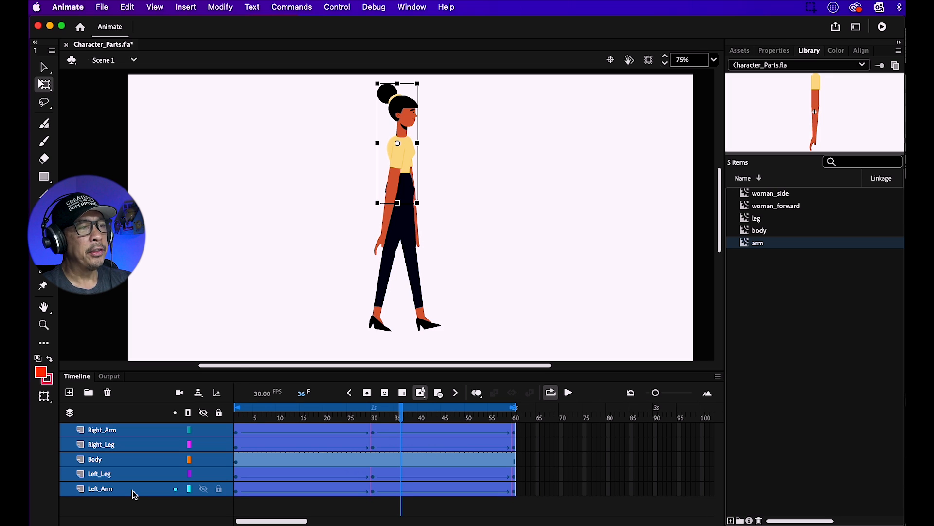
{"action": "right_click", "coordinate": [132, 492]}
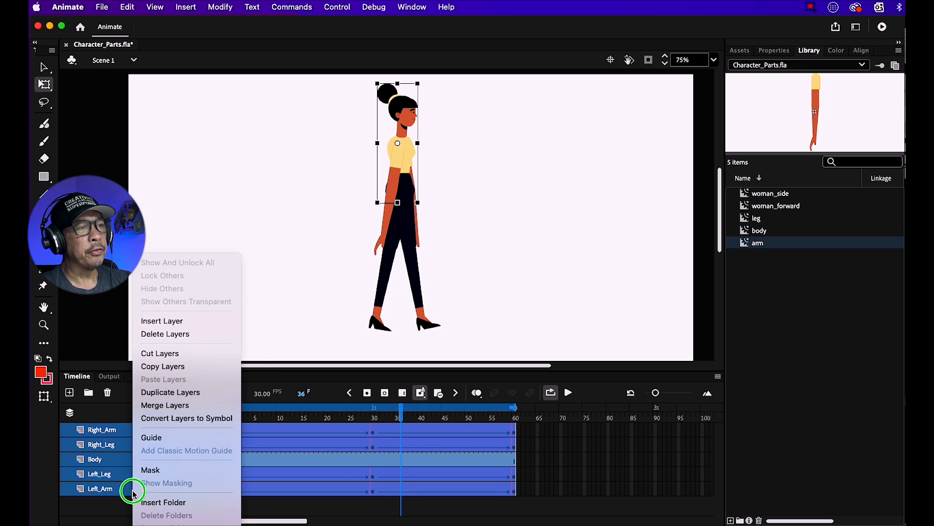
{"action": "left_click", "coordinate": [152, 418]}
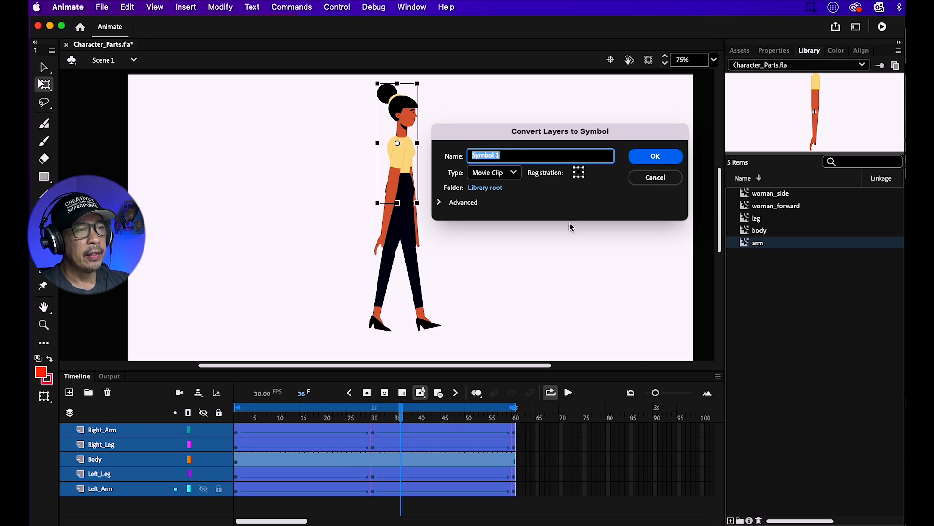
{"action": "left_click", "coordinate": [496, 173]}
{"action": "left_click", "coordinate": [497, 216]}
{"action": "left_click", "coordinate": [510, 157]}
{"action": "left_click_drag", "start_coordinate": [509, 157], "coordinate": [453, 156]}
{"action": "type", "text": "Woman Walking"}
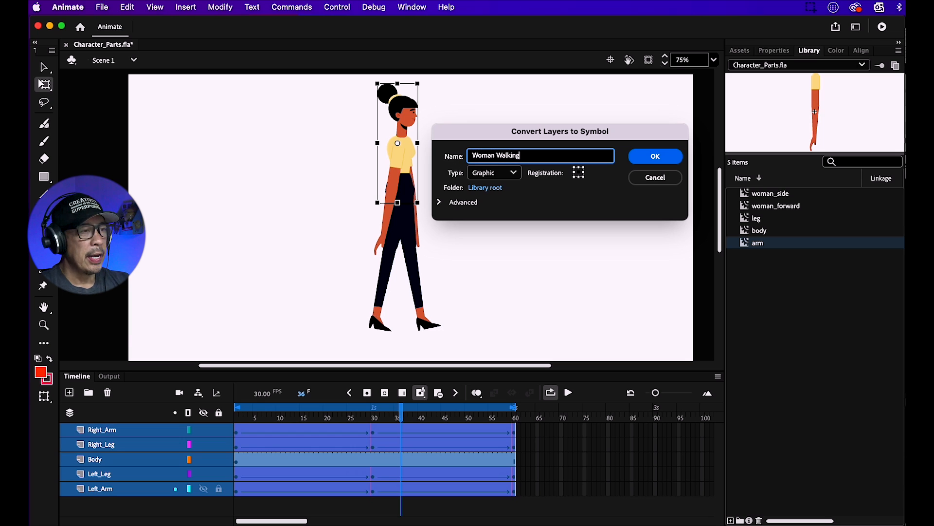
{"action": "left_click", "coordinate": [641, 162]}
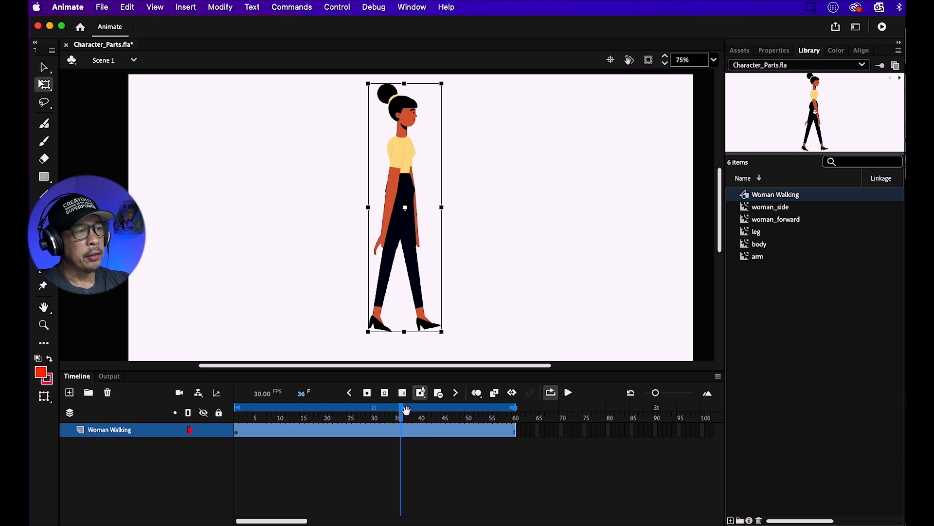
Place the walking woman outside the stage's left edge at frame 1 and, in a new keyframe at frame 100, outside its right edge
{"action": "left_click_drag", "start_coordinate": [403, 416], "coordinate": [233, 415]}
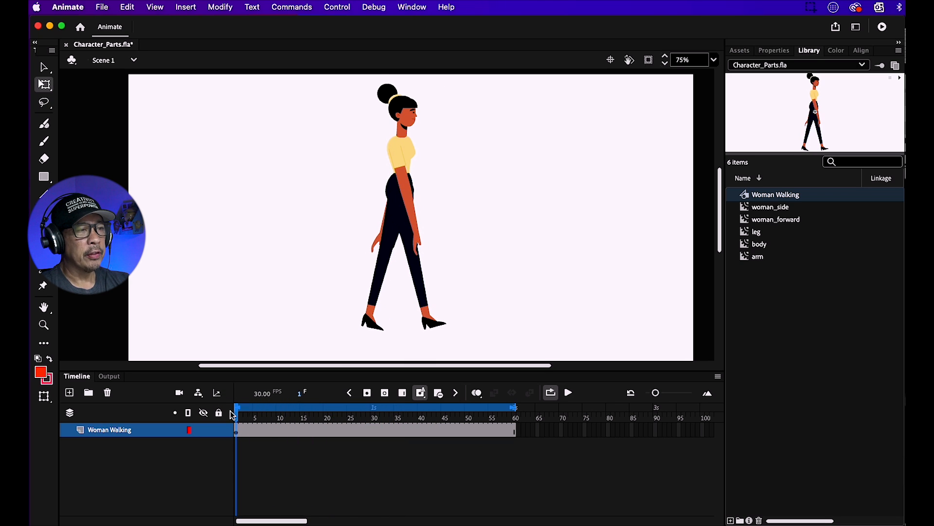
{"action": "left_click_drag", "start_coordinate": [393, 214], "coordinate": [89, 207]}
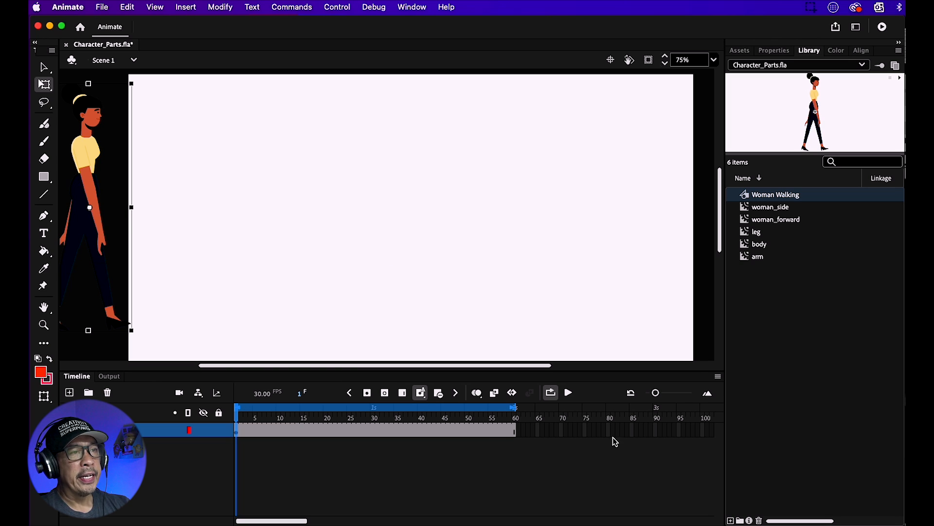
{"action": "left_click", "coordinate": [705, 431]}
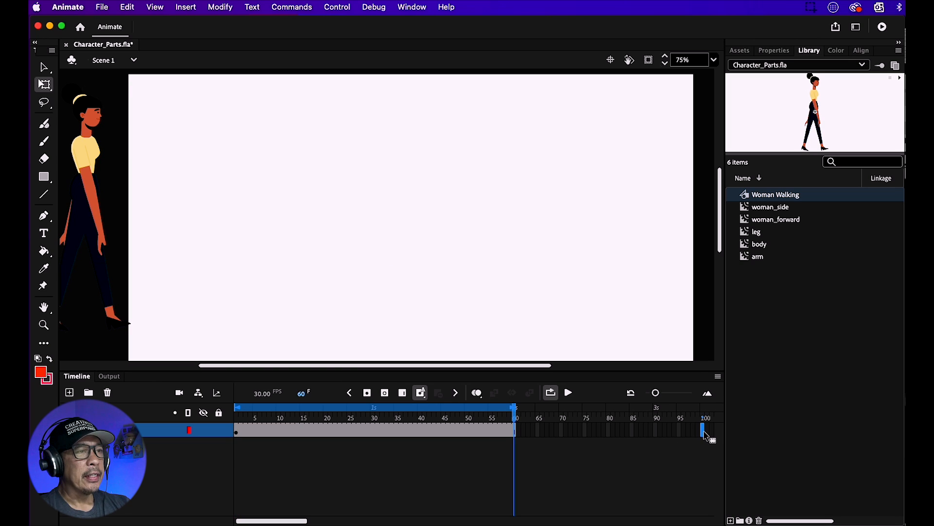
{"action": "right_click", "coordinate": [704, 431]}
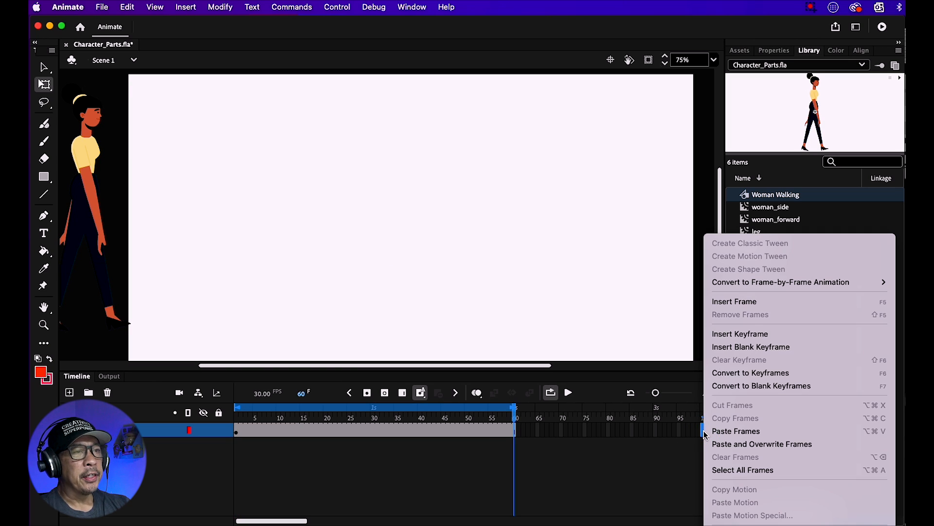
{"action": "left_click", "coordinate": [741, 334]}
{"action": "left_click_drag", "start_coordinate": [81, 194], "coordinate": [712, 212]}
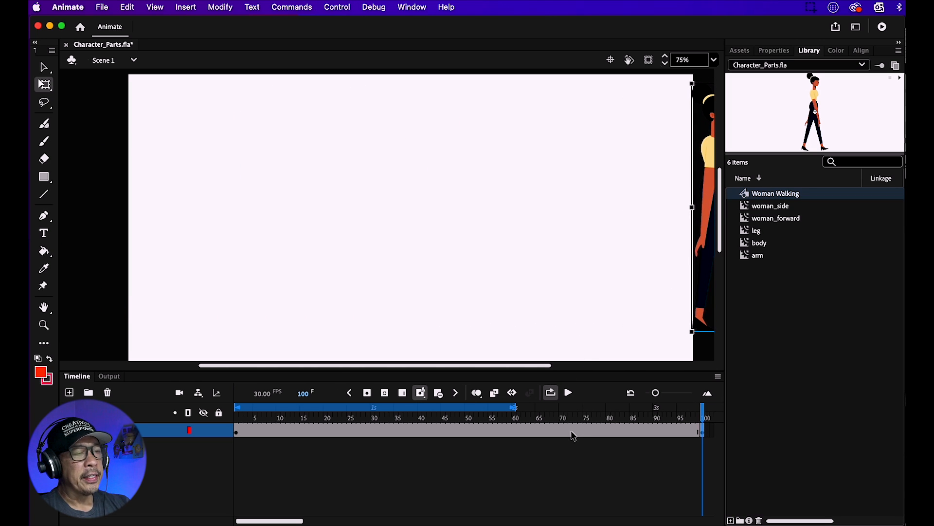
Create a classic tween on the Woman Walking layer between frames 1 and 100
{"action": "left_click", "coordinate": [463, 431]}
{"action": "right_click", "coordinate": [463, 432]}
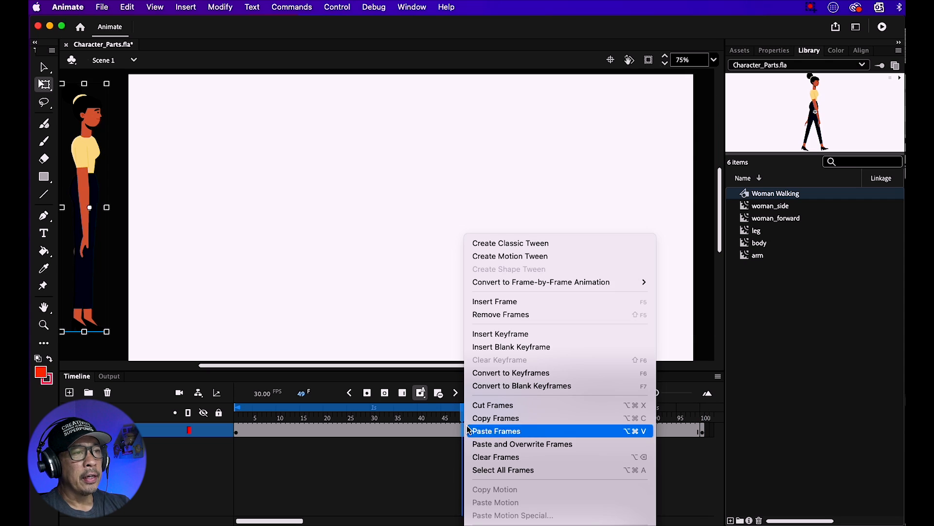
{"action": "left_click", "coordinate": [519, 243]}
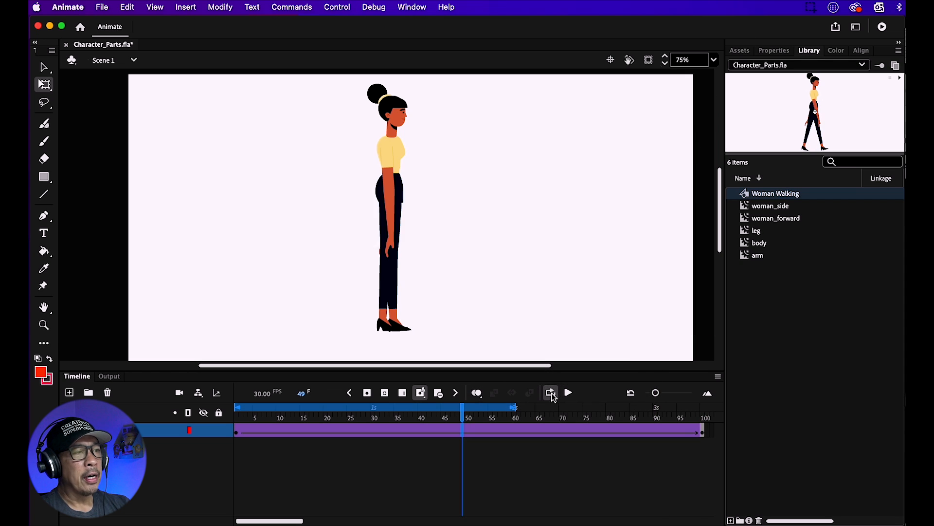
Extend the loop range to frame 100 and play the woman walking across the stage
{"action": "left_click", "coordinate": [548, 396]}
{"action": "left_click_drag", "start_coordinate": [514, 407], "coordinate": [708, 407]}
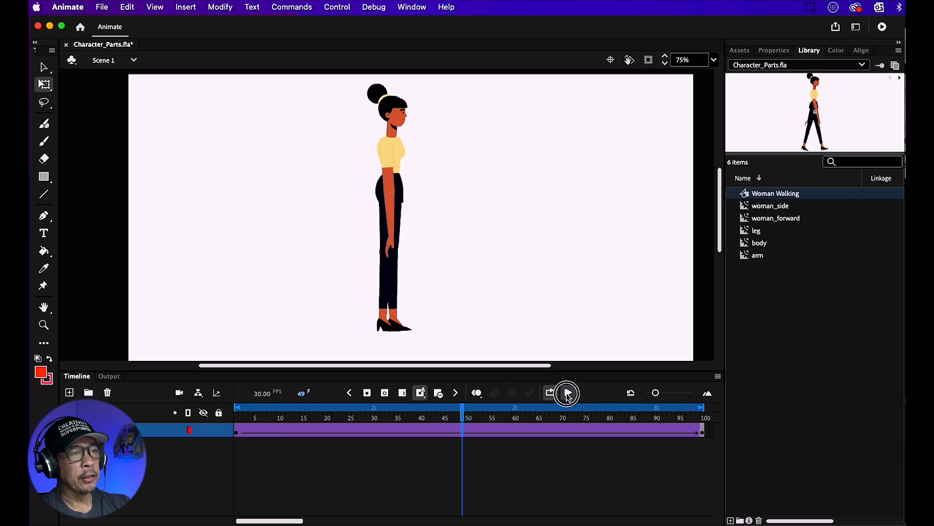
{"action": "left_click", "coordinate": [567, 392]}
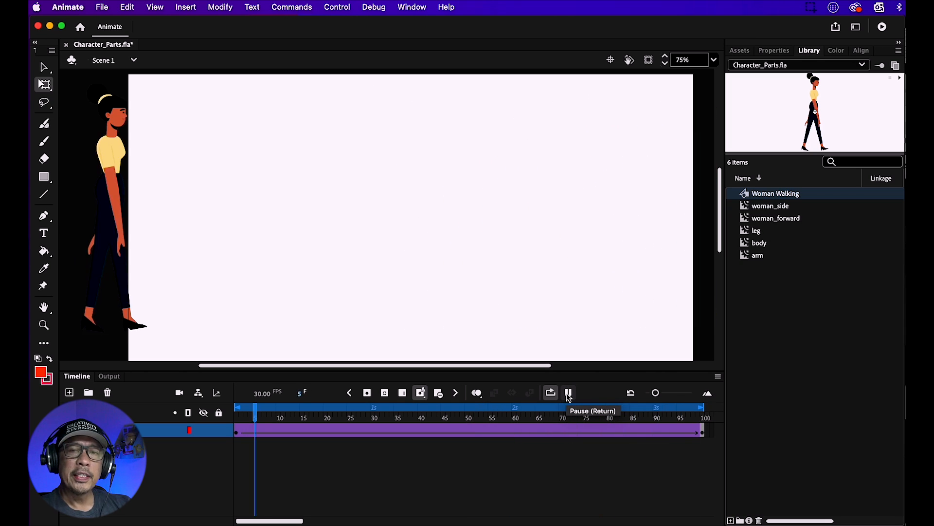